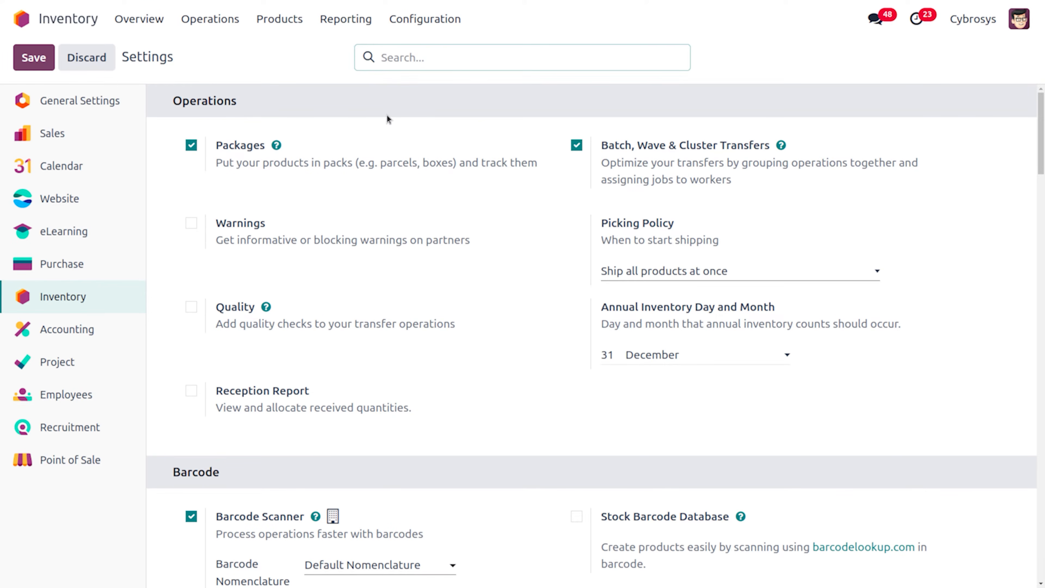
Search the settings for "product pac" to check the Product Packagings option.
{"action": "type", "text": "produc"}
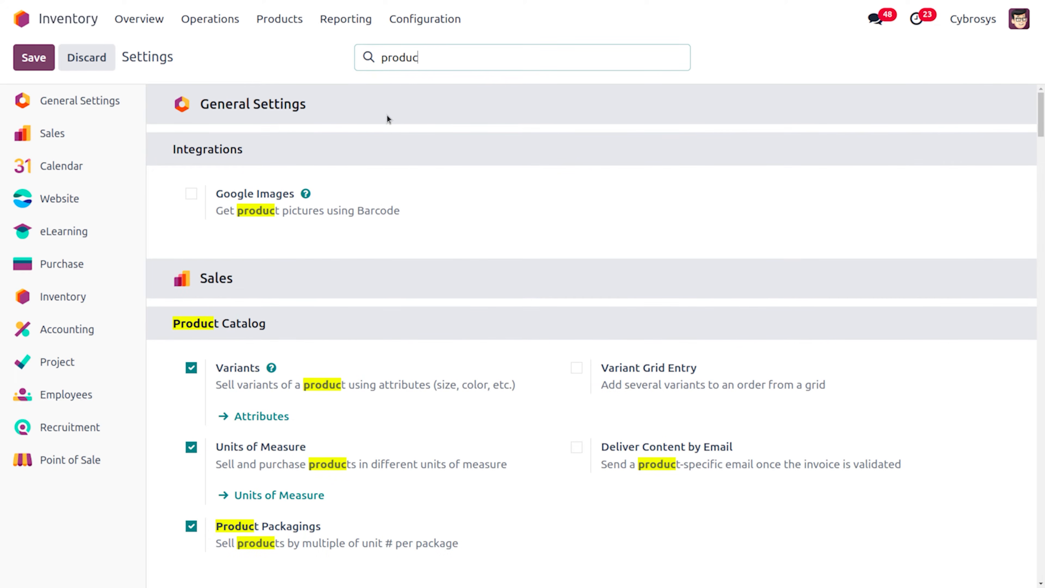
{"action": "type", "text": "t pac"}
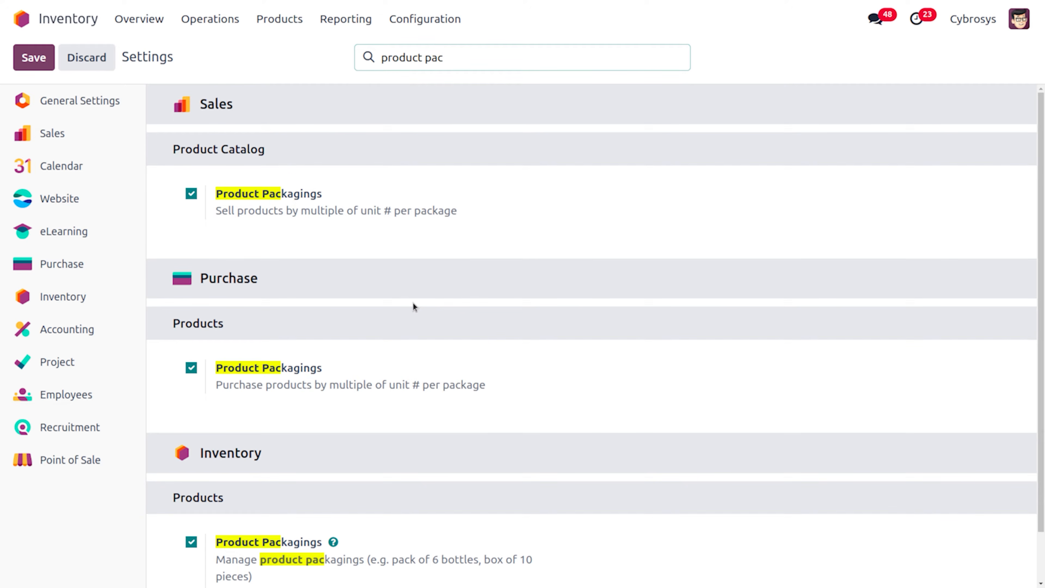
Open the inventory's product list, remove the Goods filter and search for the product "desk pad".
{"action": "left_click", "coordinate": [283, 18]}
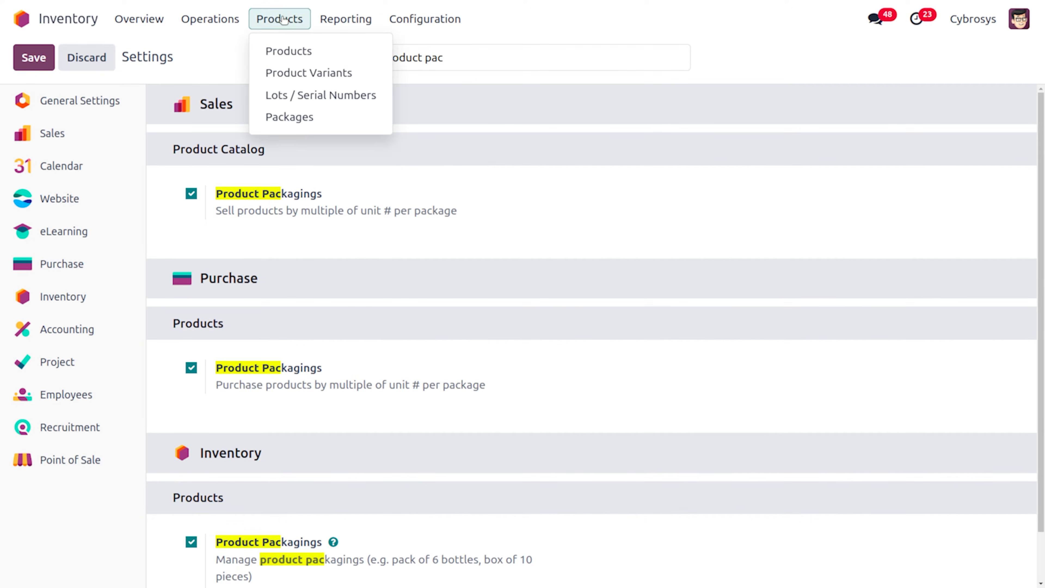
{"action": "left_click", "coordinate": [311, 53]}
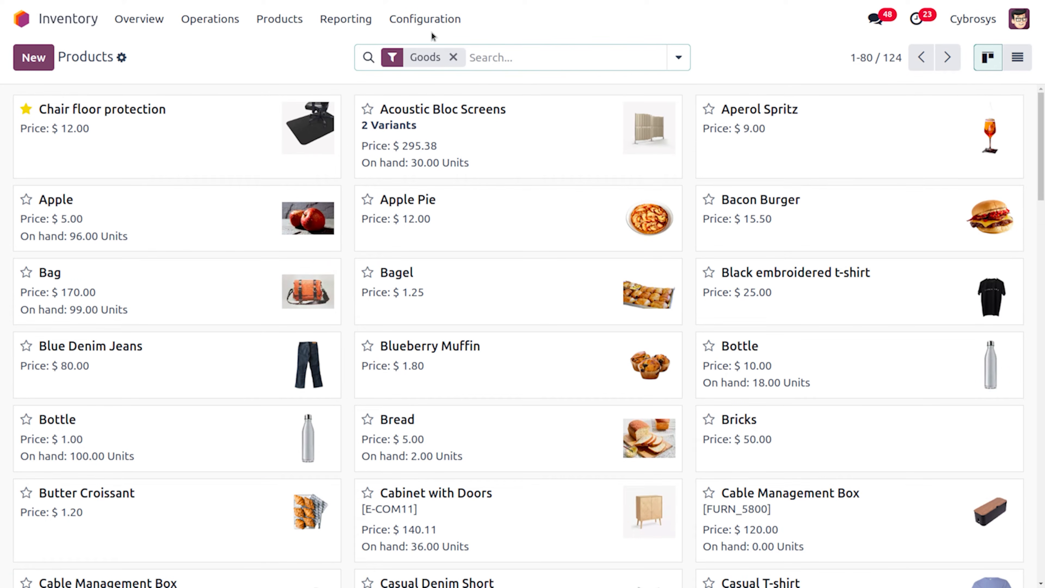
{"action": "left_click", "coordinate": [455, 58]}
{"action": "type", "text": "d"}
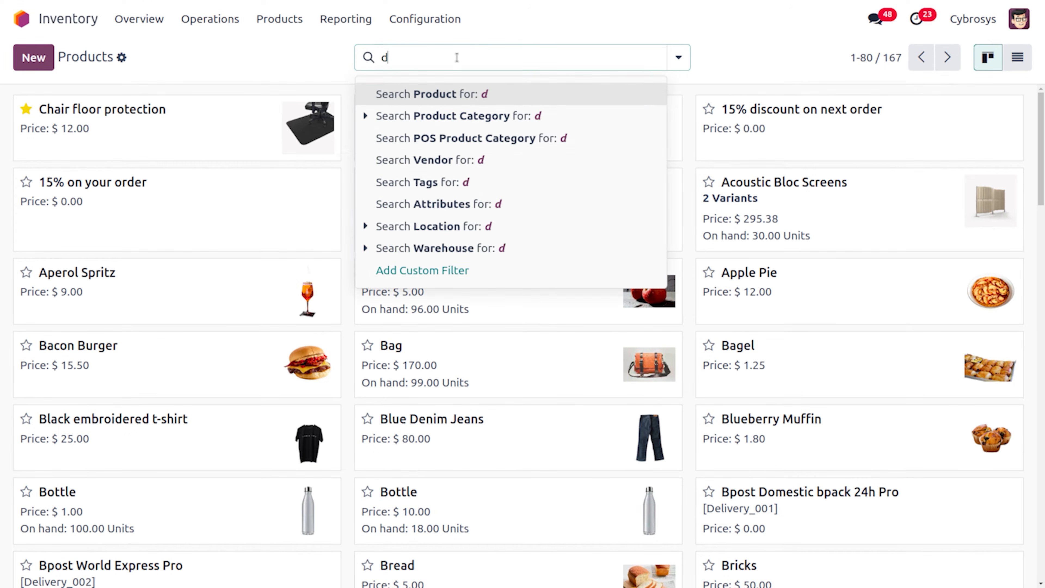
{"action": "type", "text": "esk pad"}
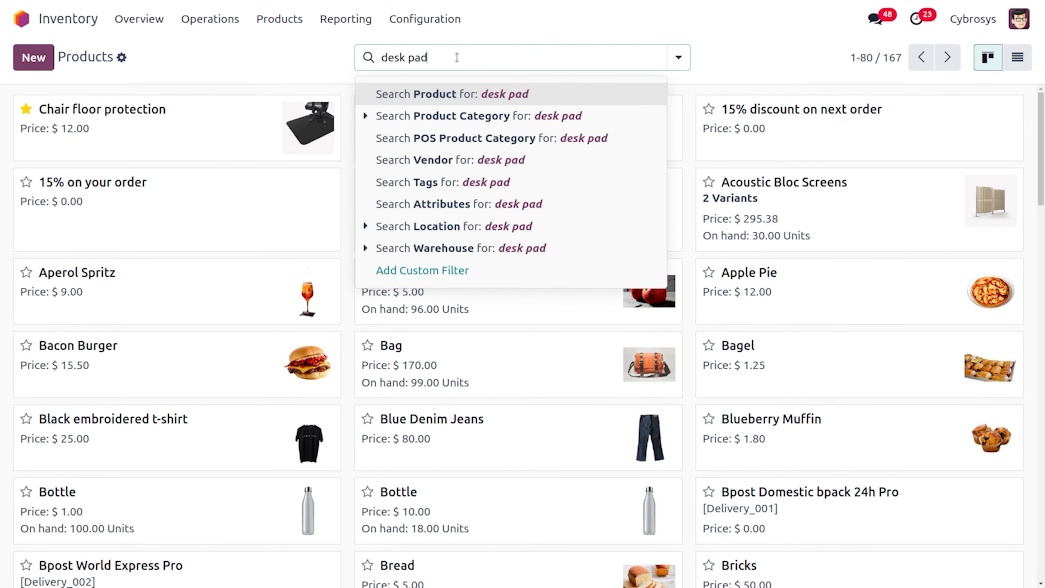
{"action": "key", "text": "Return"}
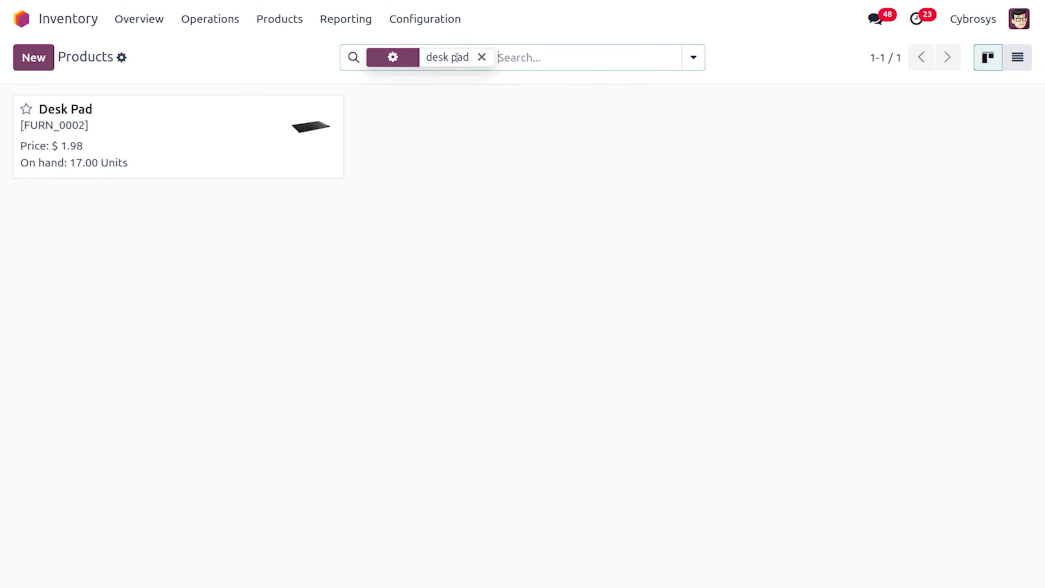
Mark the Desk Pad as a favourite and open its Office Furniture category from the product record.
{"action": "left_click", "coordinate": [26, 108]}
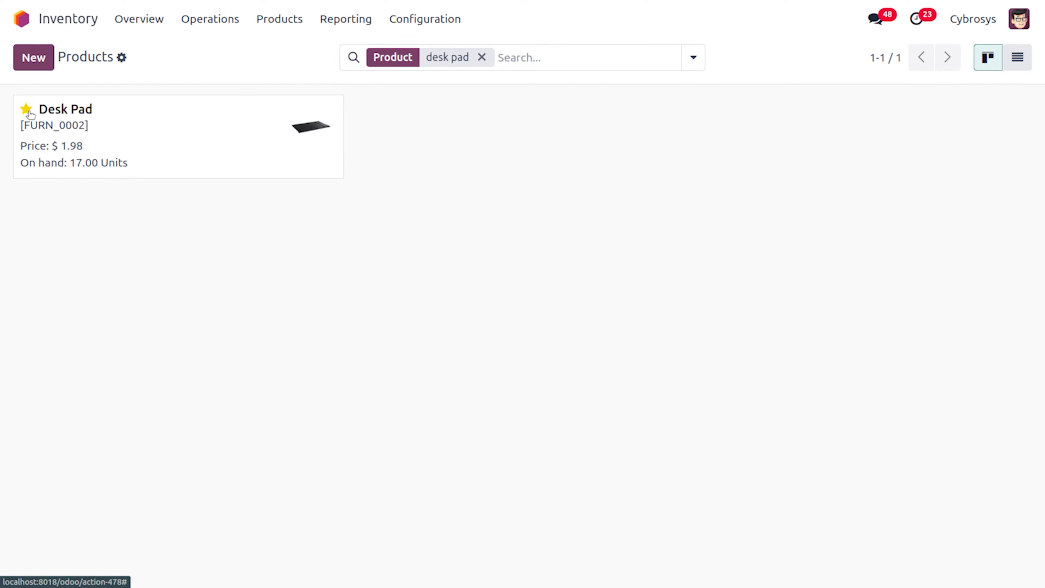
{"action": "left_click", "coordinate": [162, 140]}
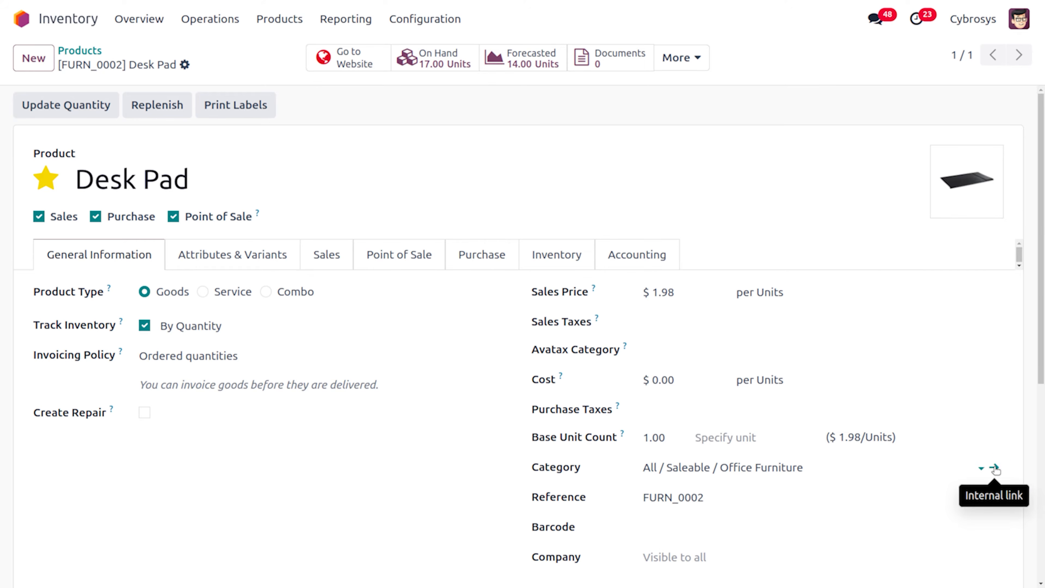
{"action": "left_click", "coordinate": [994, 468]}
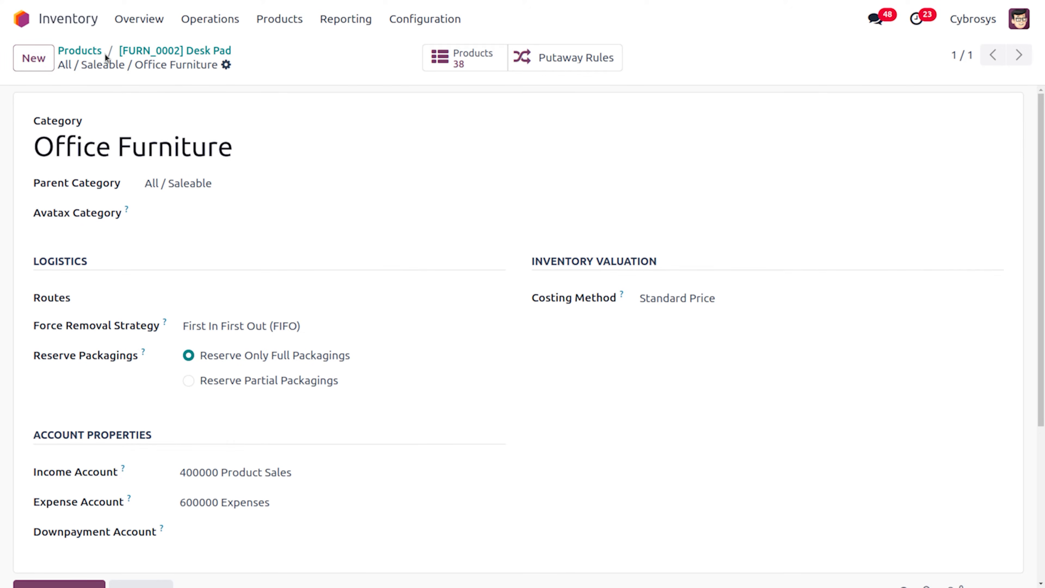
Return to the Desk Pad product and examine the packaging defined in its inventory information.
{"action": "left_click", "coordinate": [98, 54]}
{"action": "left_click", "coordinate": [220, 146]}
{"action": "left_click", "coordinate": [556, 255]}
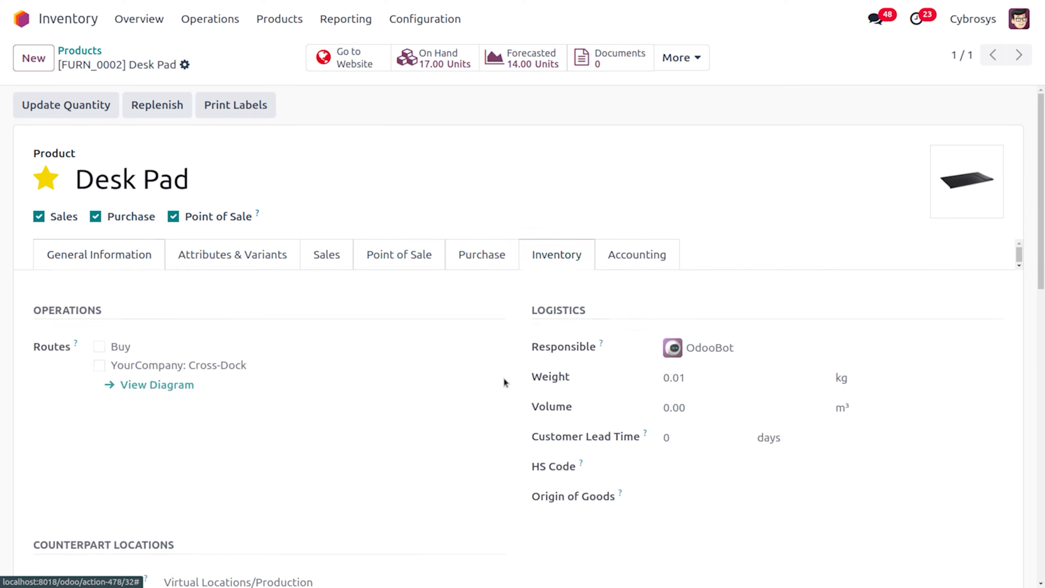
{"action": "scroll", "coordinate": [483, 445], "scroll_direction": "down", "scroll_amount": 8}
{"action": "scroll", "coordinate": [482, 444], "scroll_direction": "down", "scroll_amount": 1}
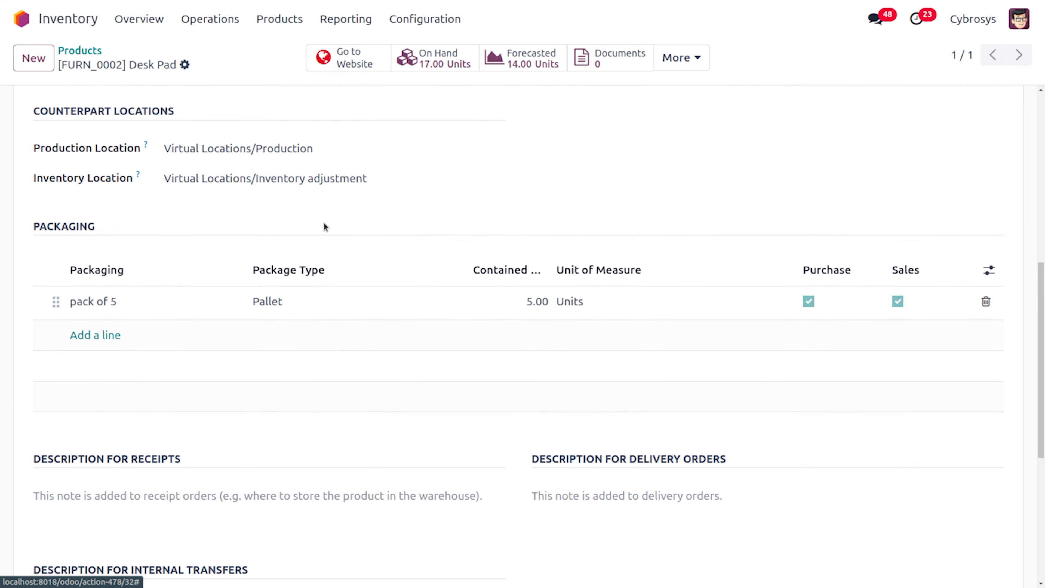
Switch to the Sales app and create a new quotation for the customer Ready Mat.
{"action": "left_click", "coordinate": [23, 19]}
{"action": "type", "text": "sa"}
{"action": "key", "text": "Return"}
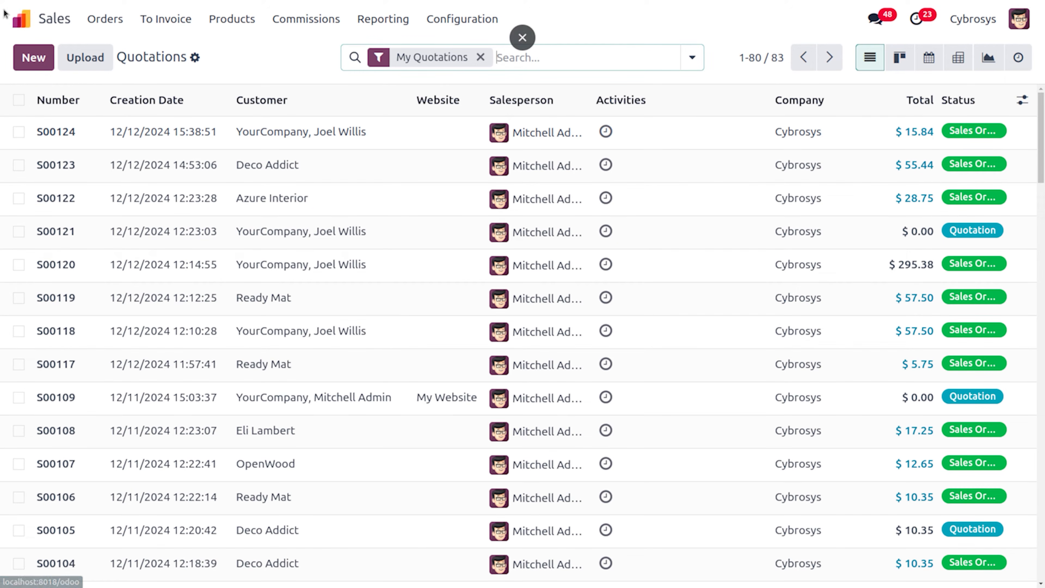
{"action": "left_click", "coordinate": [34, 58]}
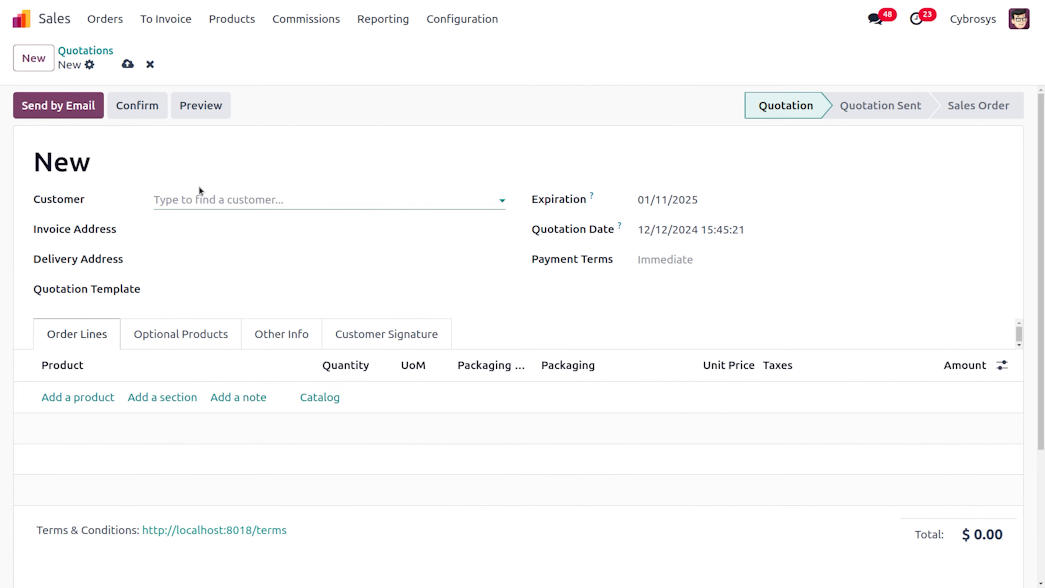
{"action": "left_click", "coordinate": [207, 198]}
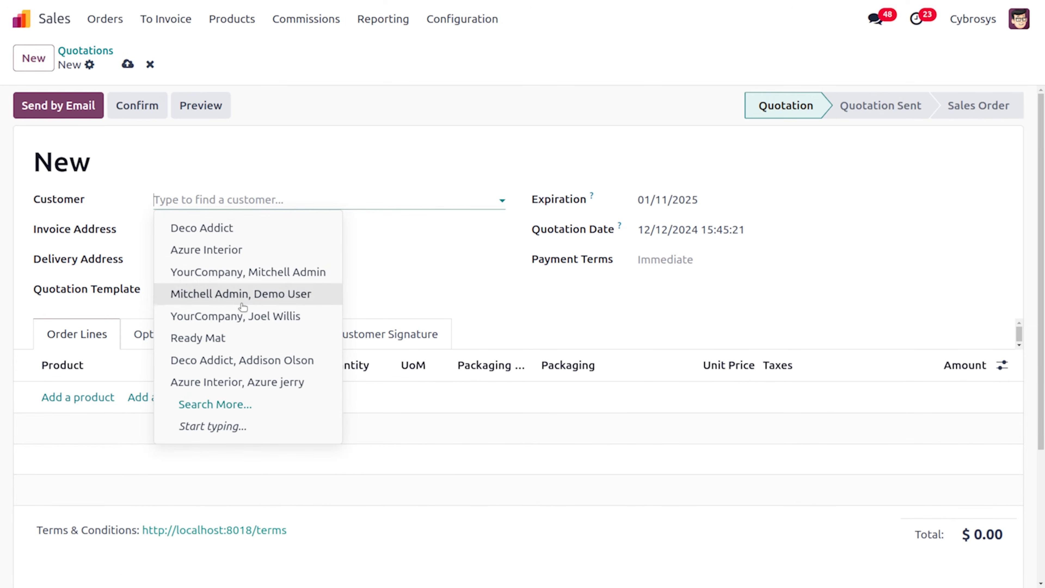
{"action": "left_click", "coordinate": [248, 338]}
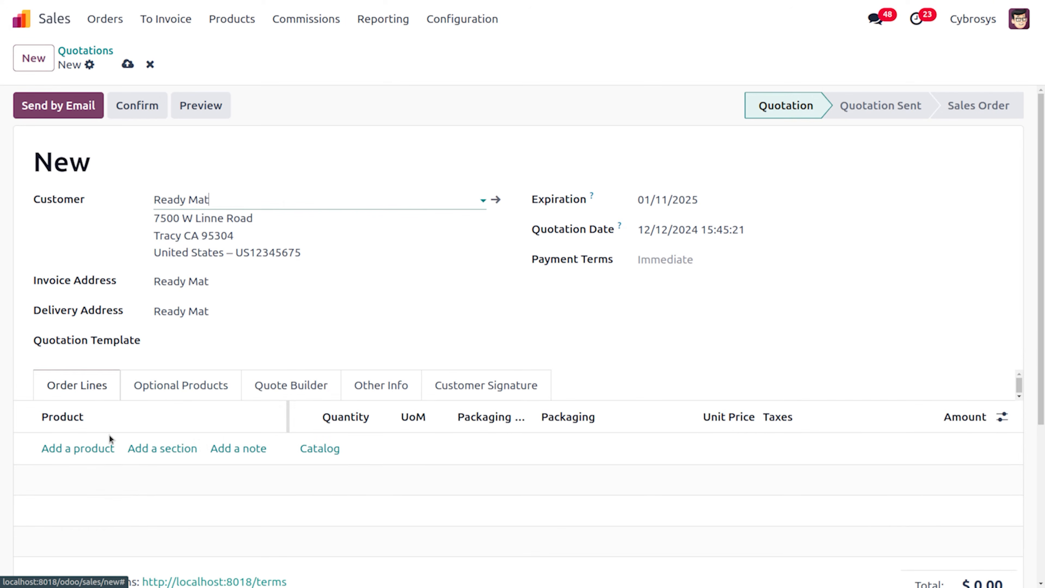
Add the Desk Pad to the quotation's order lines and widen the packaging quantity column.
{"action": "left_click", "coordinate": [69, 449]}
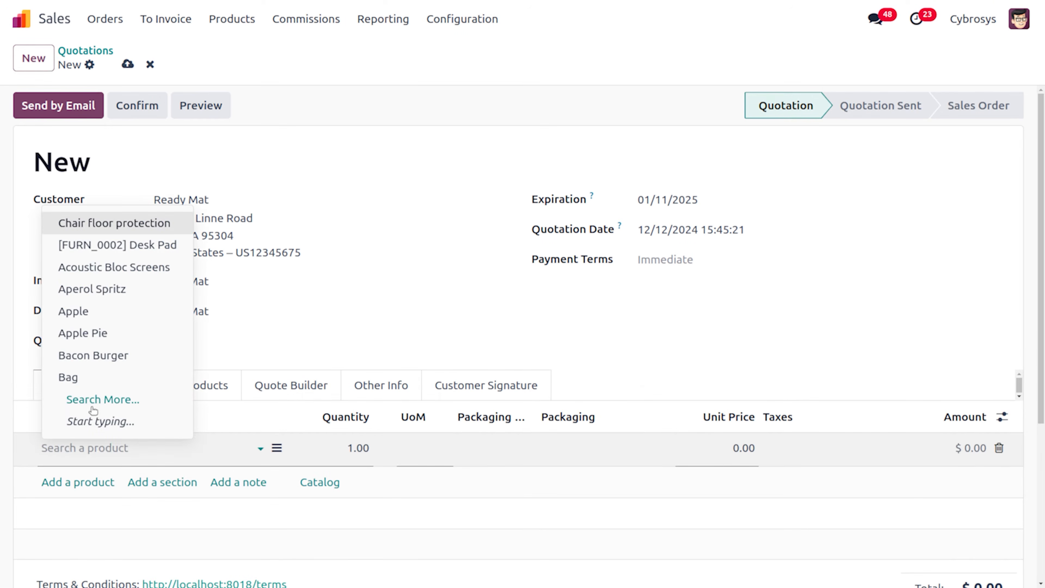
{"action": "left_click", "coordinate": [148, 244]}
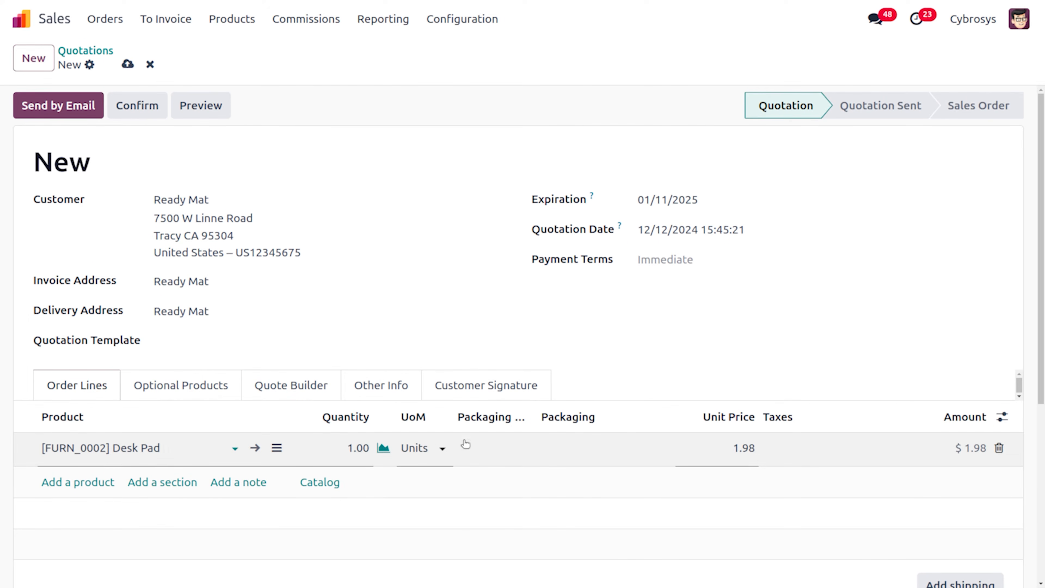
{"action": "left_click_drag", "start_coordinate": [534, 417], "coordinate": [578, 418]}
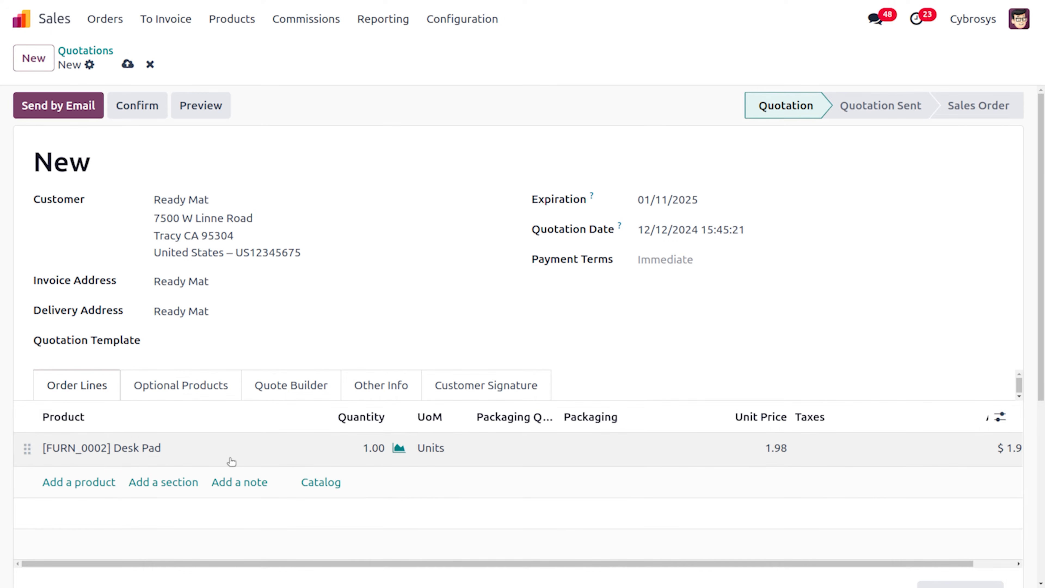
Set the Desk Pad line's quantity to 5 so that its packaging is filled in.
{"action": "left_click", "coordinate": [376, 456]}
{"action": "type", "text": "5"}
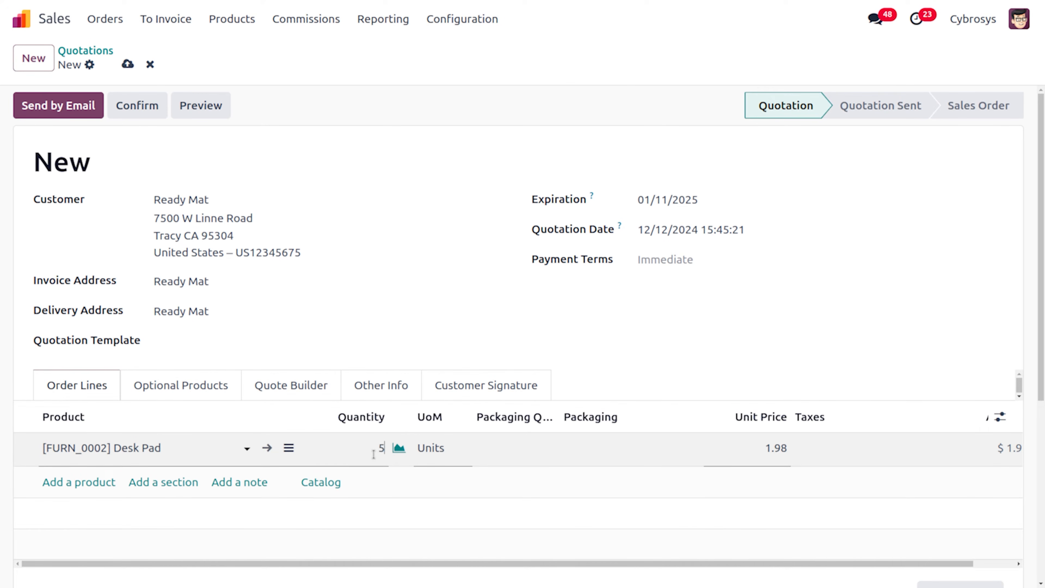
{"action": "left_click", "coordinate": [464, 149]}
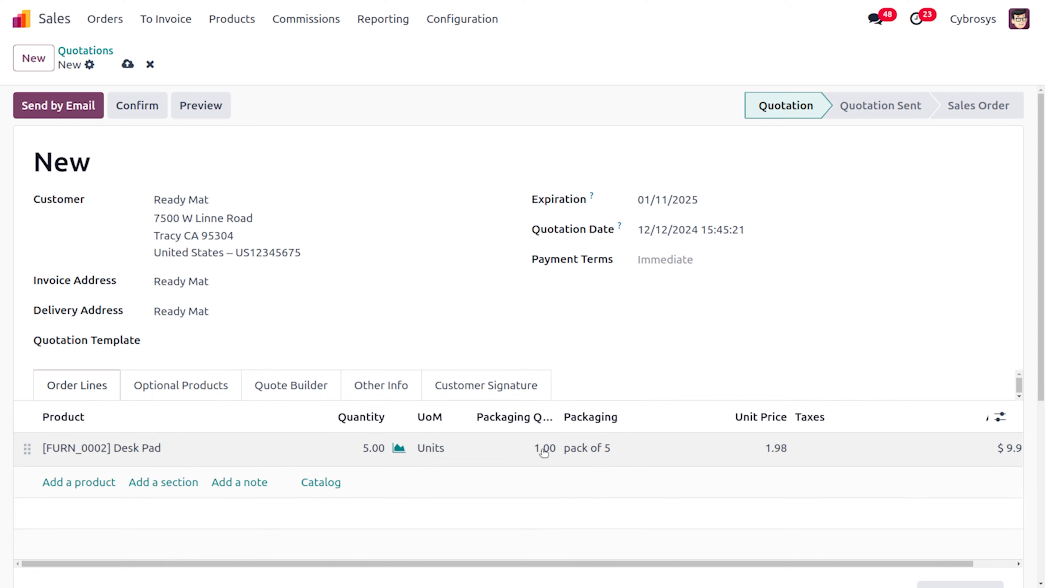
Set the Desk Pad line's quantity to 7.
{"action": "left_click", "coordinate": [375, 451]}
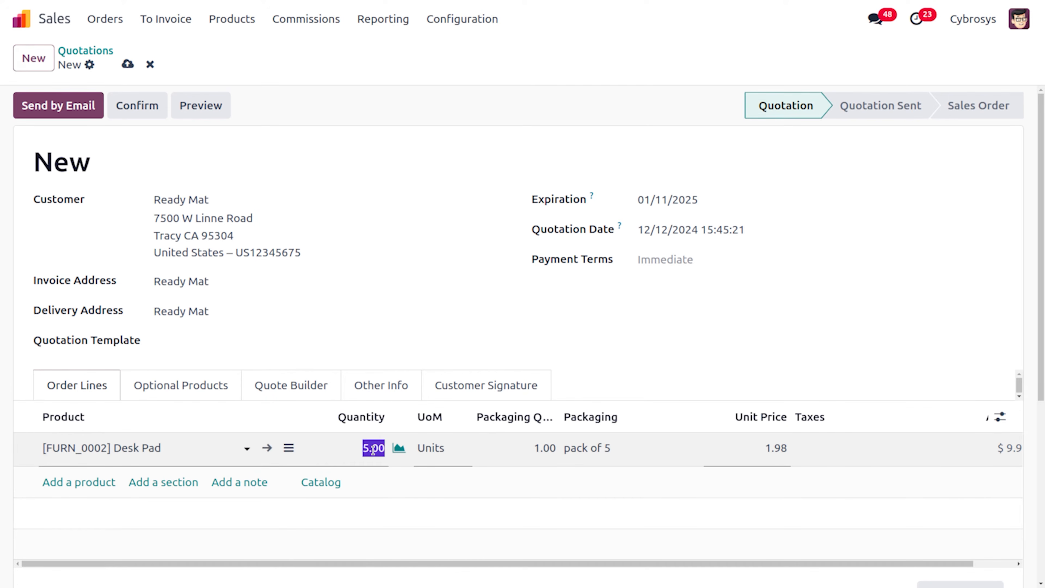
{"action": "type", "text": "7"}
{"action": "left_click", "coordinate": [496, 142]}
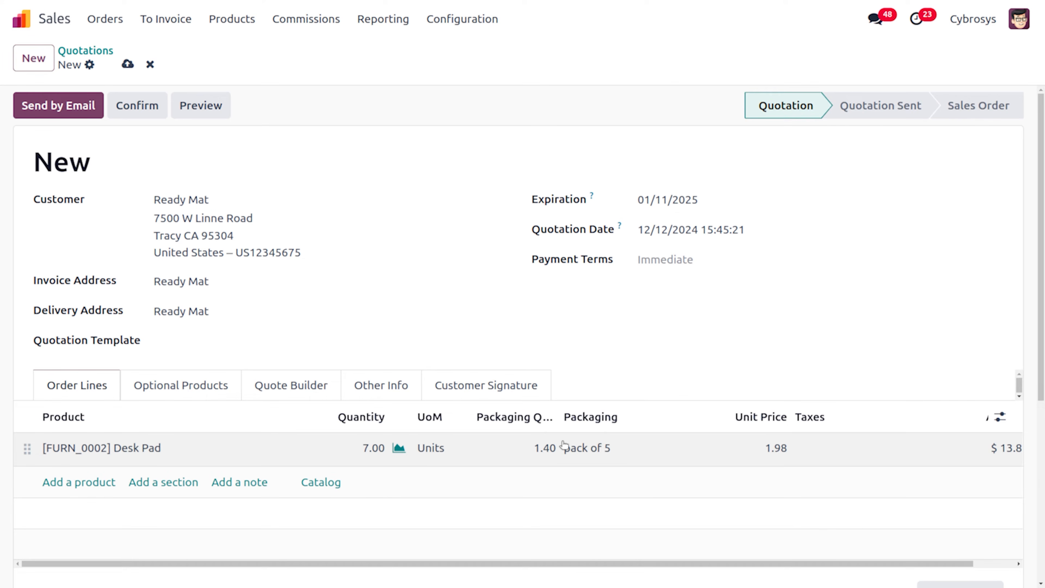
Confirm the quotation and validate its pick transfer, creating a backorder for the remaining quantity.
{"action": "left_click", "coordinate": [124, 104]}
{"action": "left_click", "coordinate": [520, 57]}
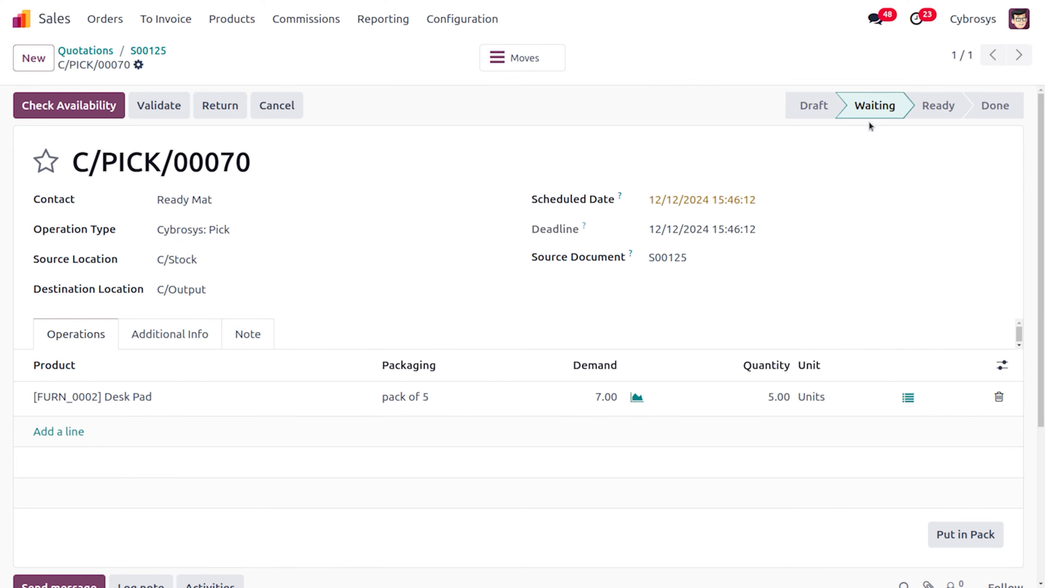
{"action": "left_click", "coordinate": [158, 108]}
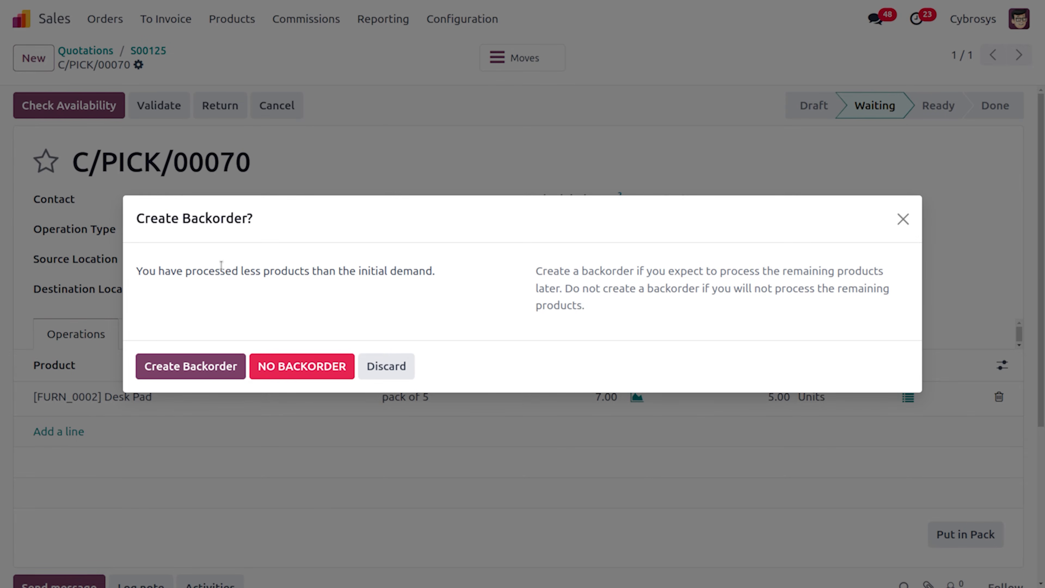
{"action": "left_click", "coordinate": [203, 372]}
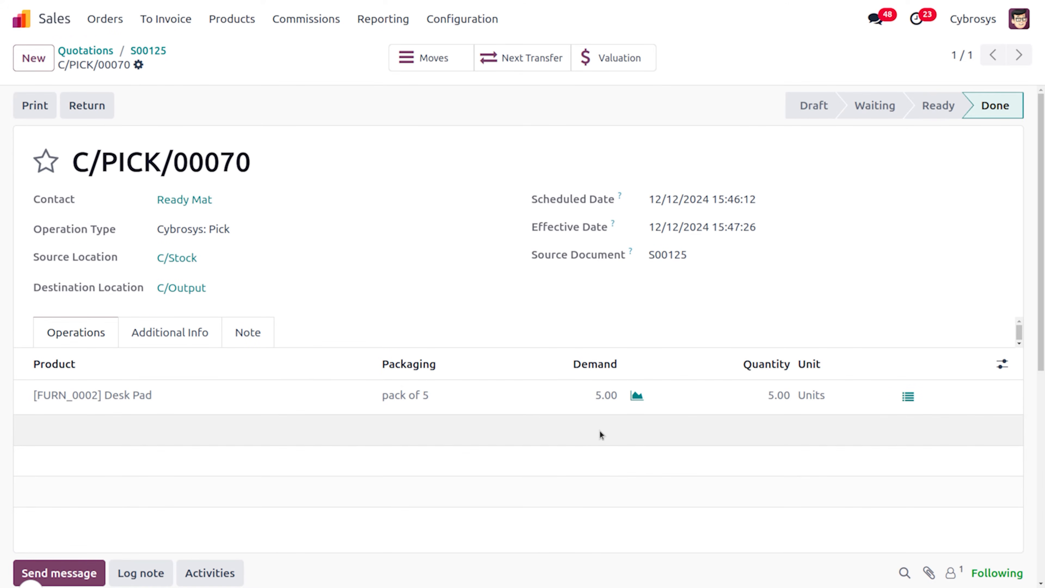
Open the pick's next transfer and validate that delivery order.
{"action": "left_click", "coordinate": [536, 65]}
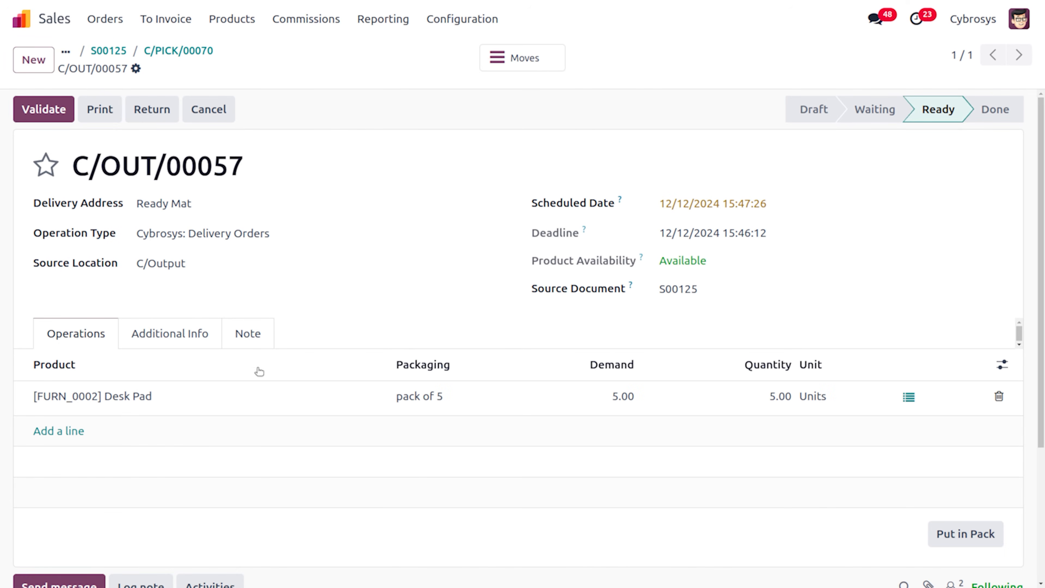
{"action": "left_click", "coordinate": [54, 118]}
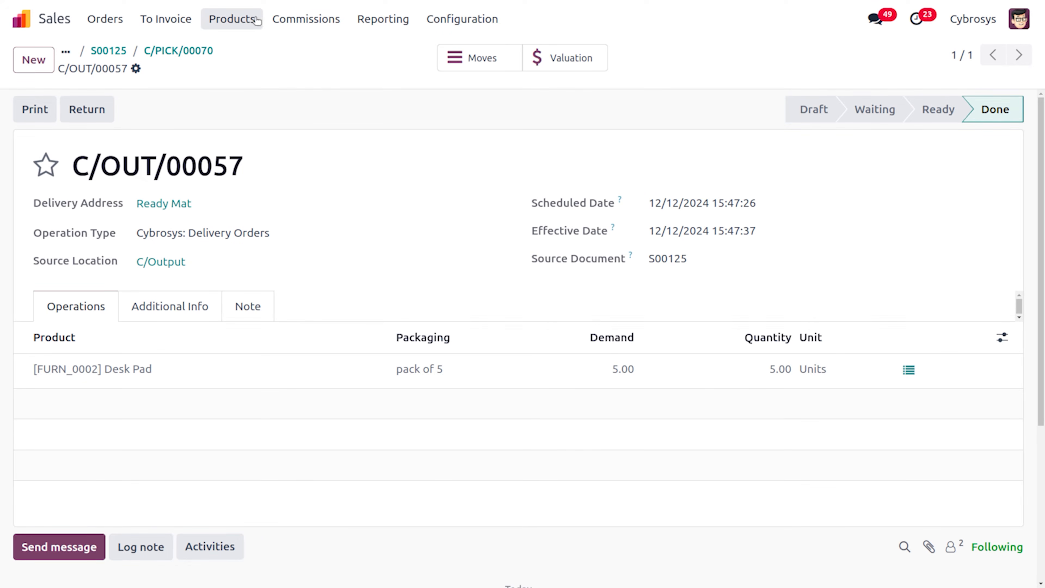
Enable inventory tracking by quantity for the Chair floor protection product and save the record.
{"action": "left_click", "coordinate": [239, 30]}
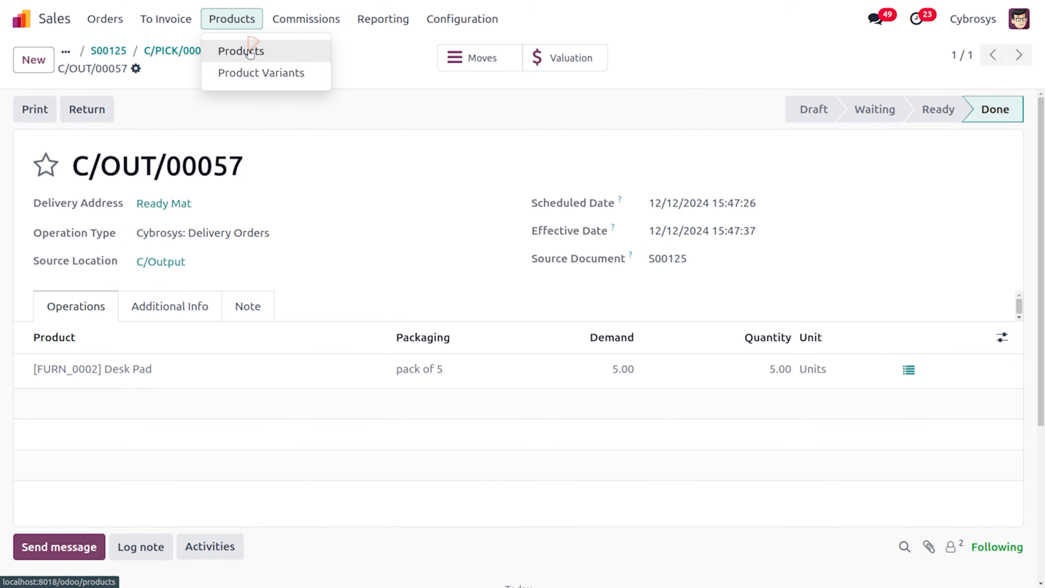
{"action": "left_click", "coordinate": [247, 50]}
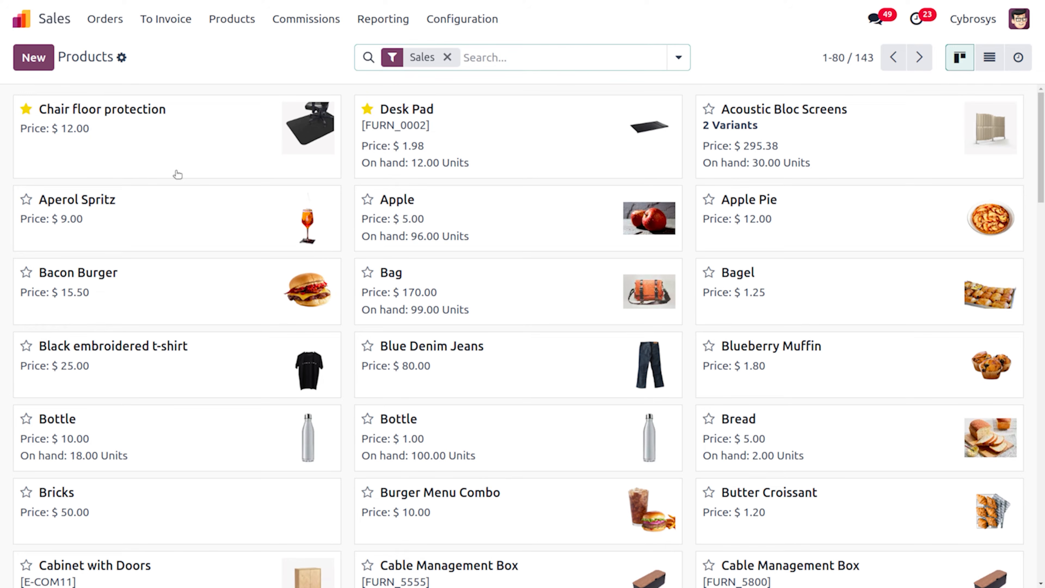
{"action": "left_click", "coordinate": [176, 173]}
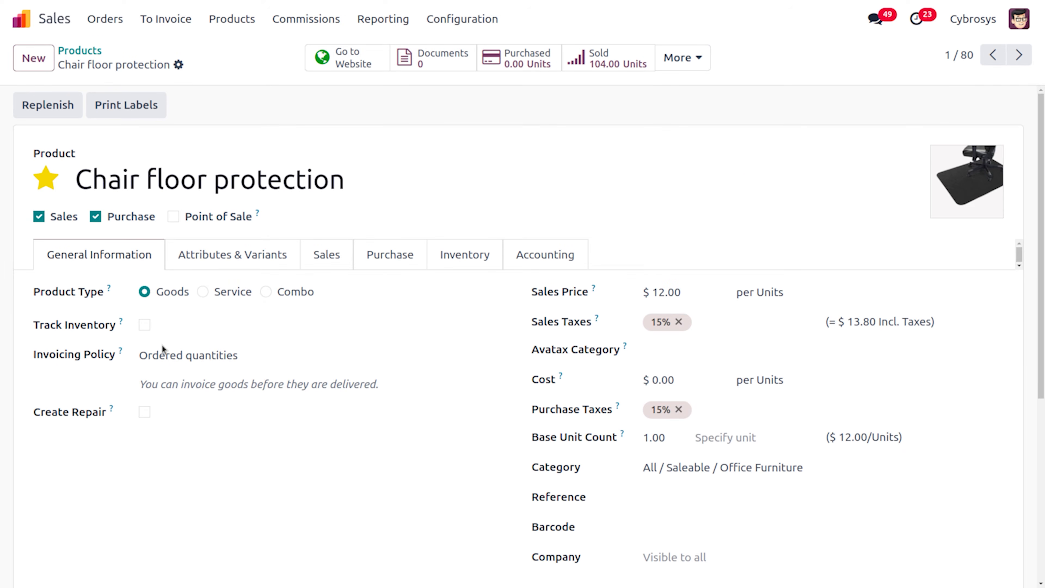
{"action": "left_click", "coordinate": [144, 325]}
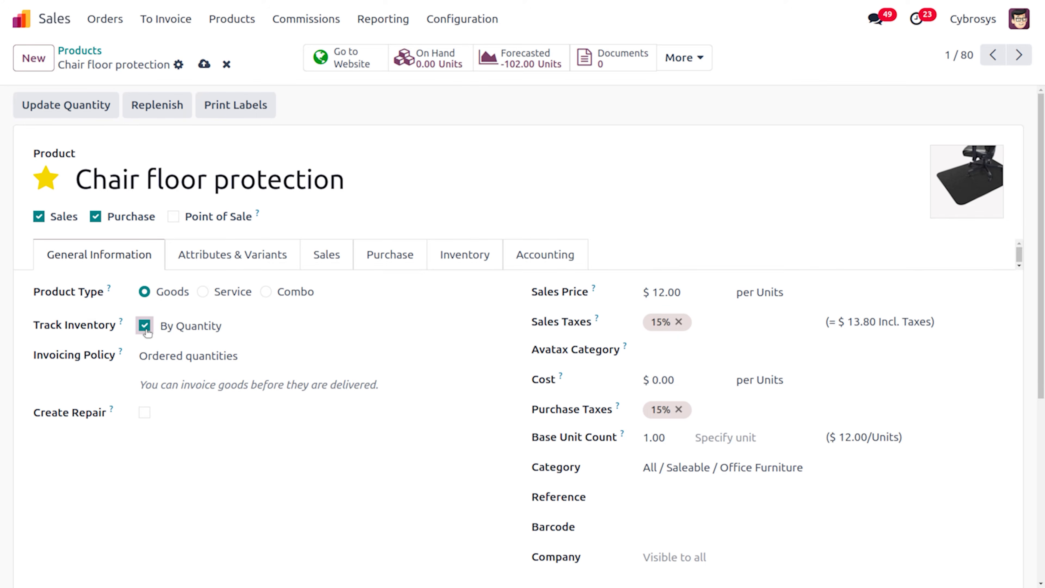
{"action": "left_click", "coordinate": [204, 65]}
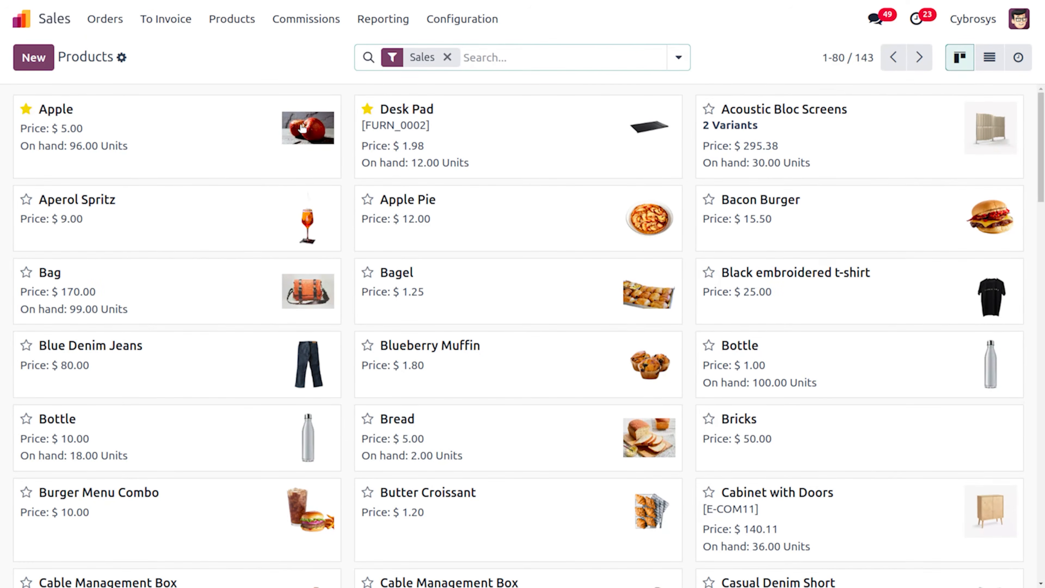
Open the Apple product and examine the packaging defined in its inventory information.
{"action": "left_click", "coordinate": [163, 137]}
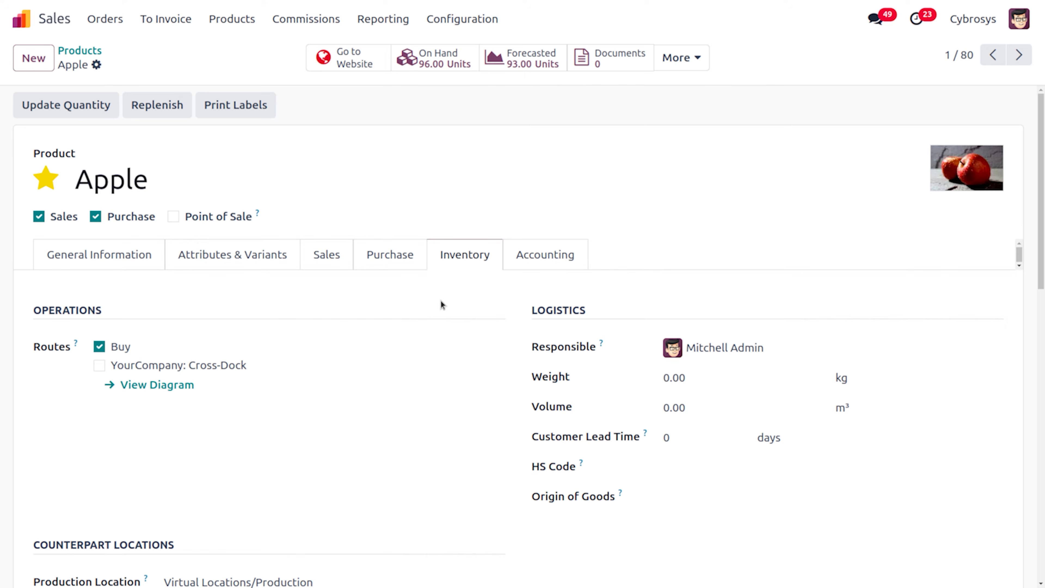
{"action": "scroll", "coordinate": [345, 461], "scroll_direction": "down", "scroll_amount": 10}
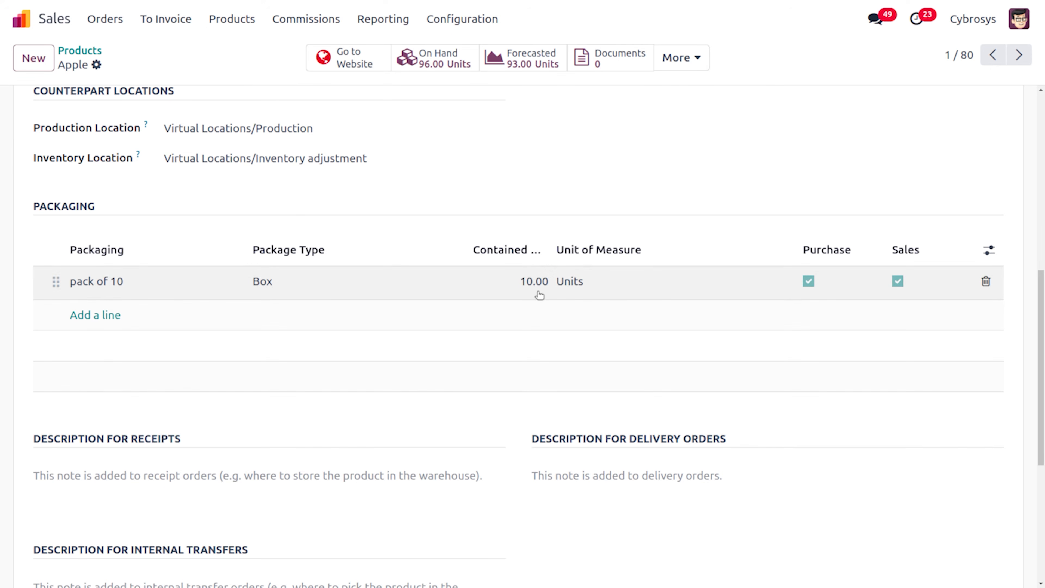
Open the product category assigned to Apple in its general information and examine the category's Reserve Packagings setting.
{"action": "scroll", "coordinate": [539, 295], "scroll_direction": "up", "scroll_amount": 10}
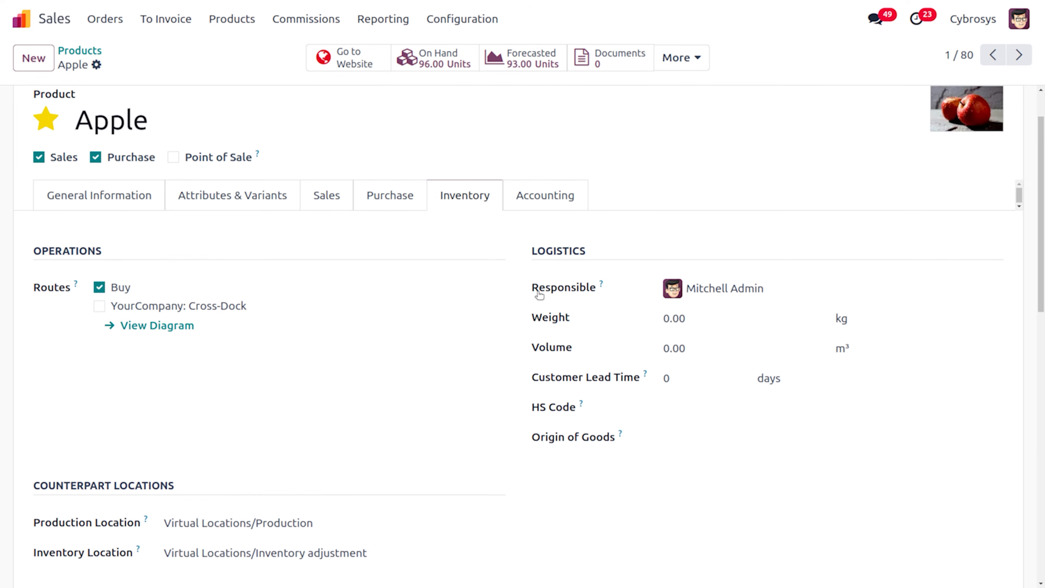
{"action": "scroll", "coordinate": [537, 292], "scroll_direction": "up", "scroll_amount": 1}
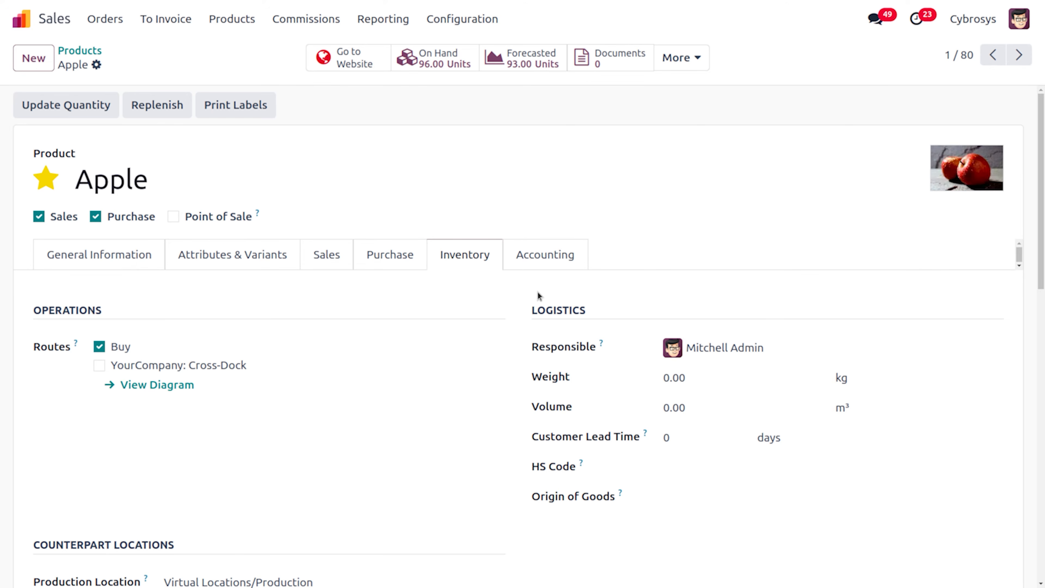
{"action": "left_click", "coordinate": [134, 254]}
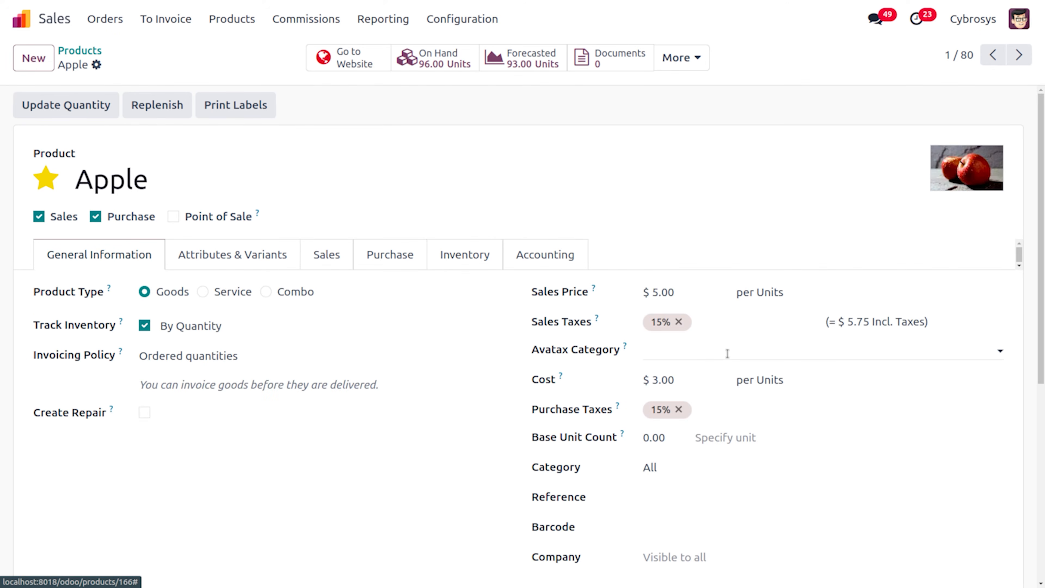
{"action": "scroll", "coordinate": [727, 353], "scroll_direction": "down", "scroll_amount": 5}
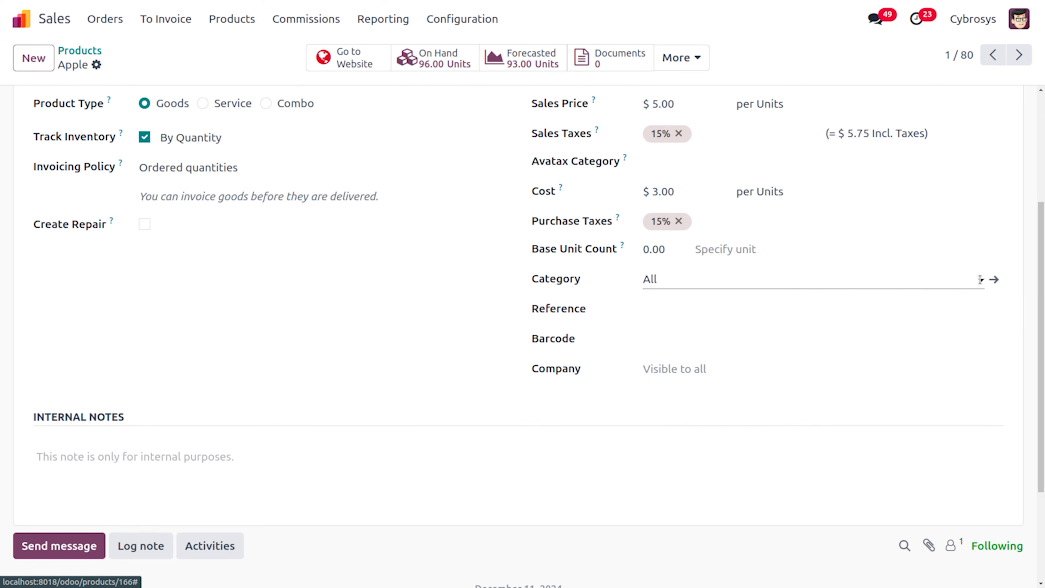
{"action": "left_click", "coordinate": [995, 278]}
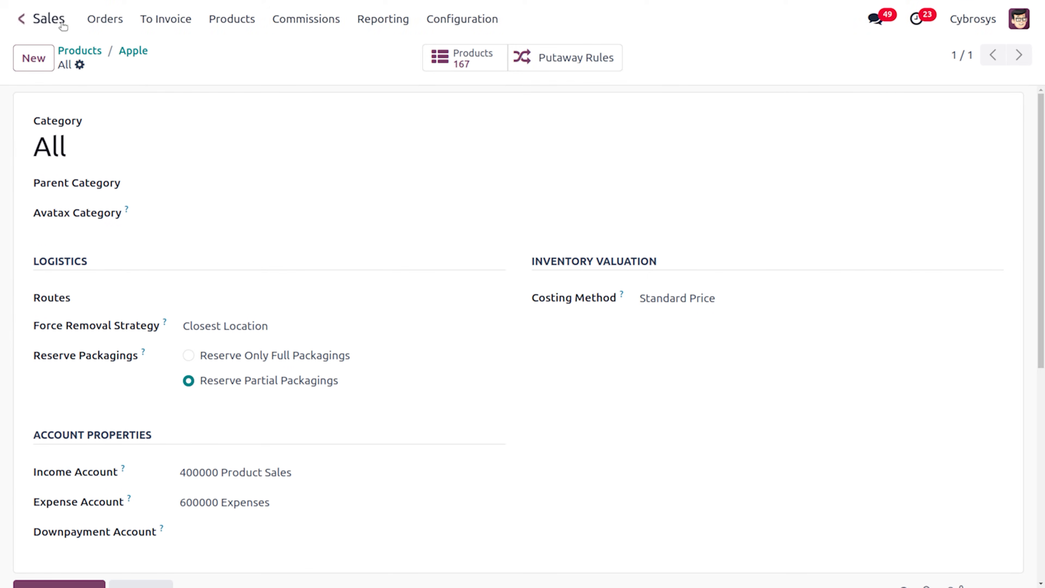
Create a new quotation and select the Deco Addict contact person as its customer.
{"action": "left_click", "coordinate": [97, 22]}
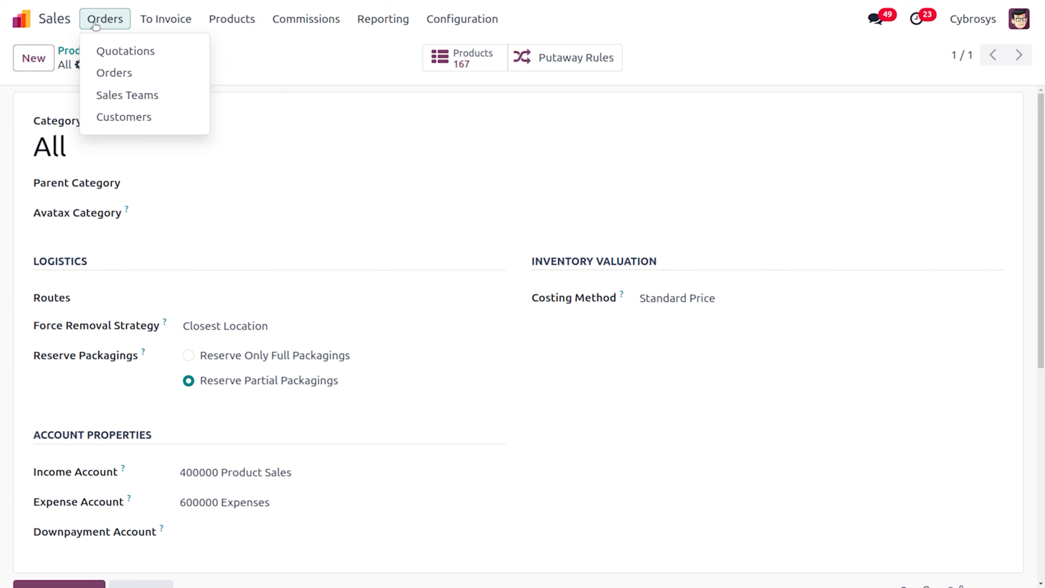
{"action": "left_click", "coordinate": [106, 51]}
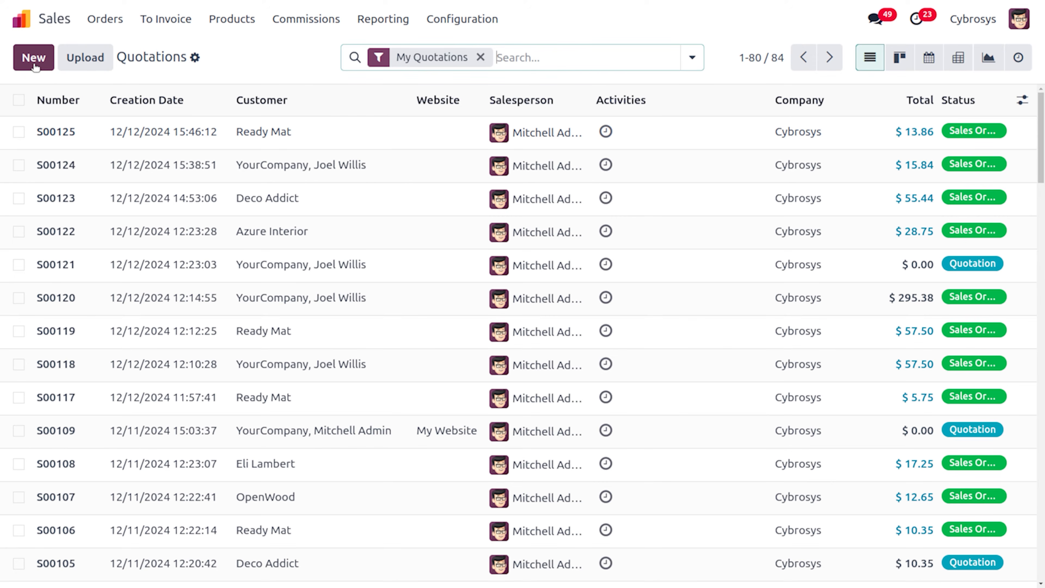
{"action": "left_click", "coordinate": [33, 58]}
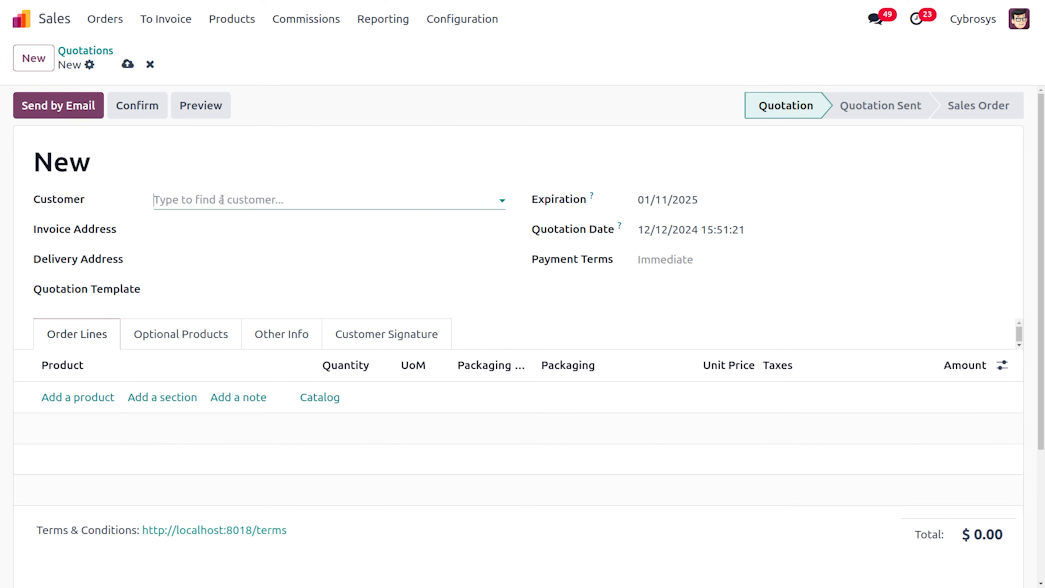
{"action": "left_click", "coordinate": [221, 200]}
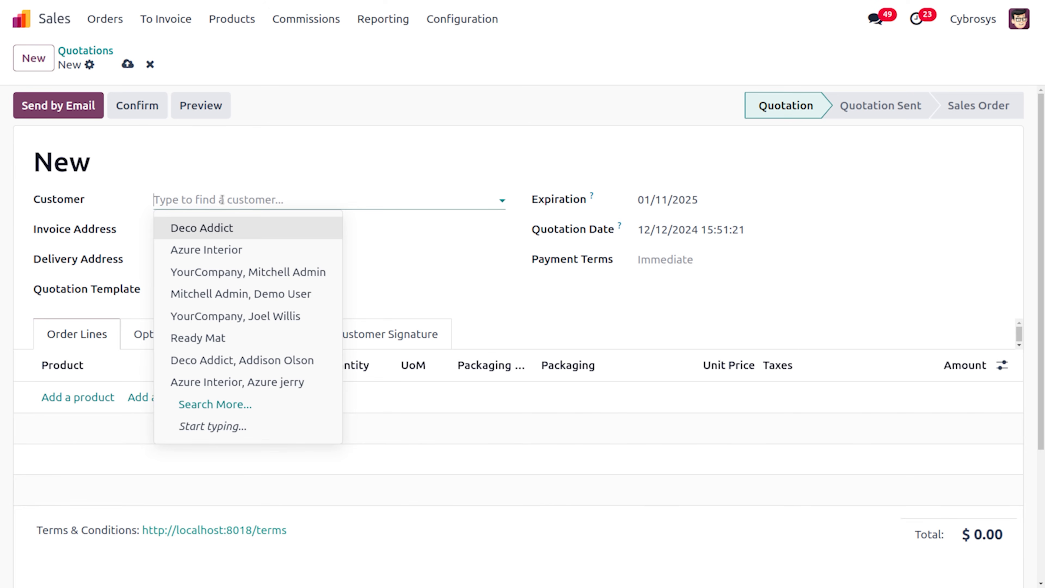
{"action": "left_click", "coordinate": [217, 362]}
Add the Apple product to the quotation's order lines with a quantity of 10.
{"action": "left_click", "coordinate": [82, 446]}
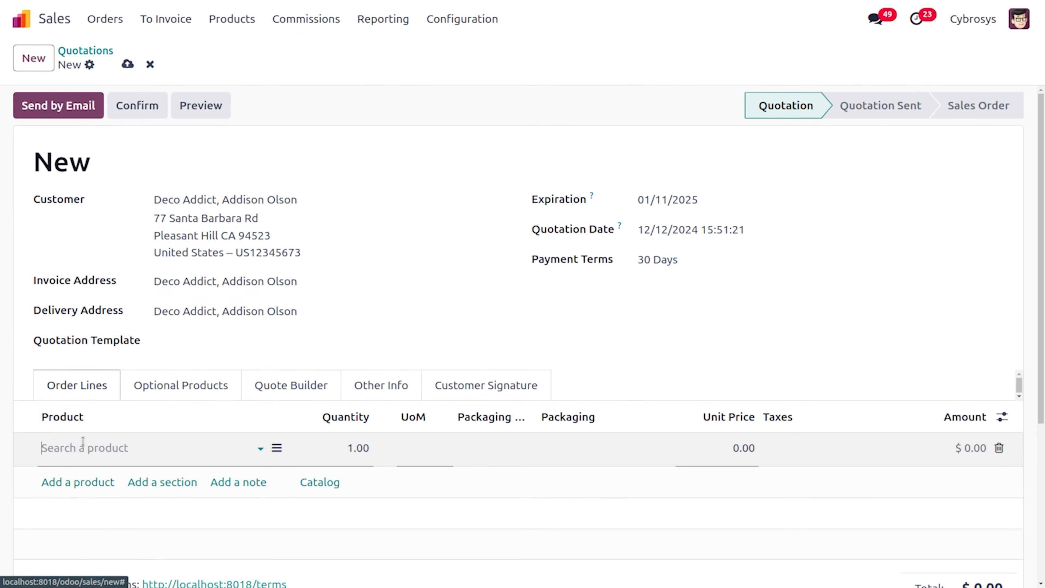
{"action": "left_click", "coordinate": [81, 434]}
{"action": "left_click", "coordinate": [121, 224]}
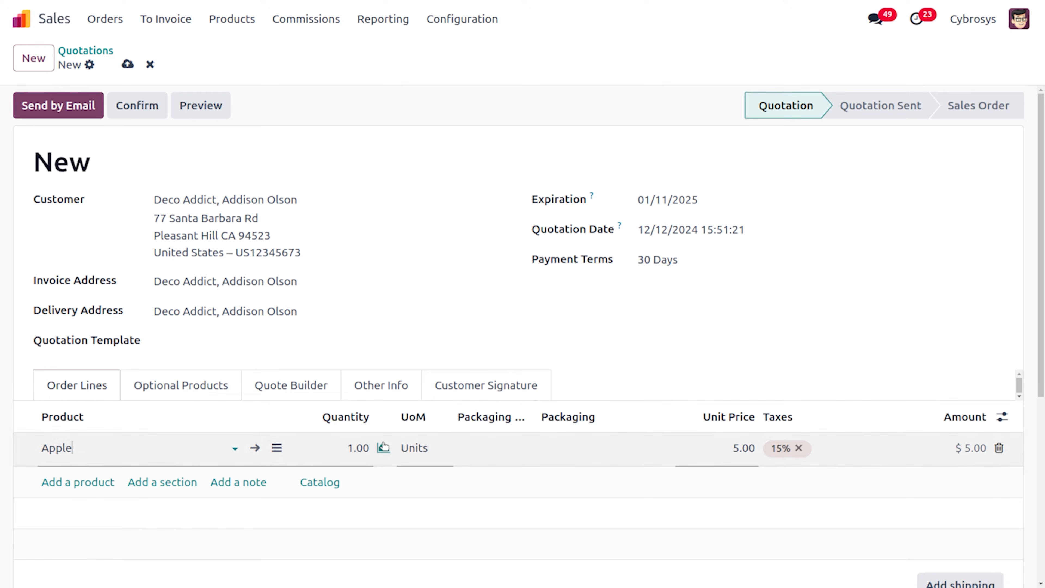
{"action": "left_click", "coordinate": [353, 458]}
{"action": "type", "text": "10"}
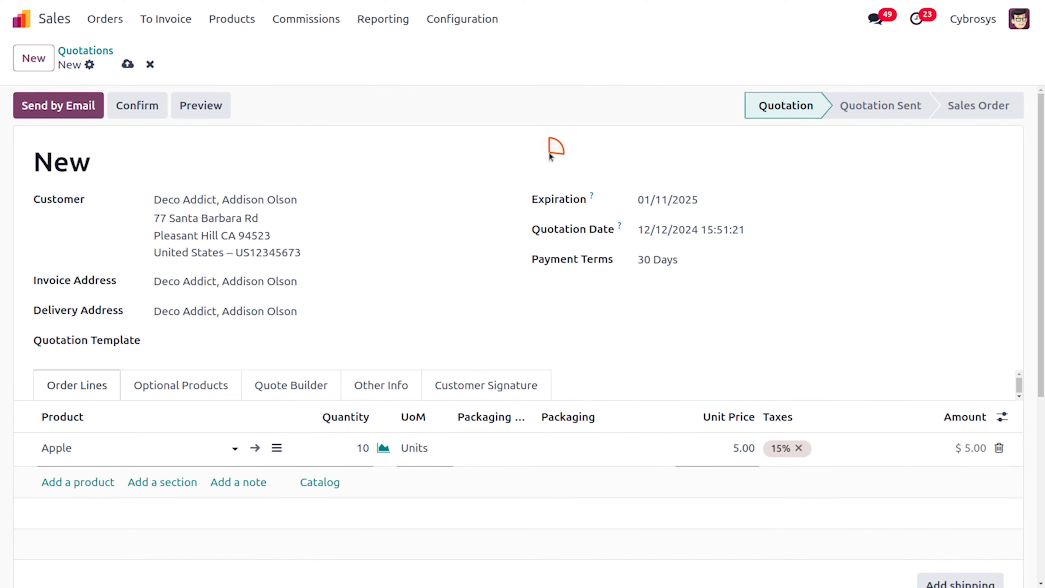
{"action": "left_click", "coordinate": [552, 150]}
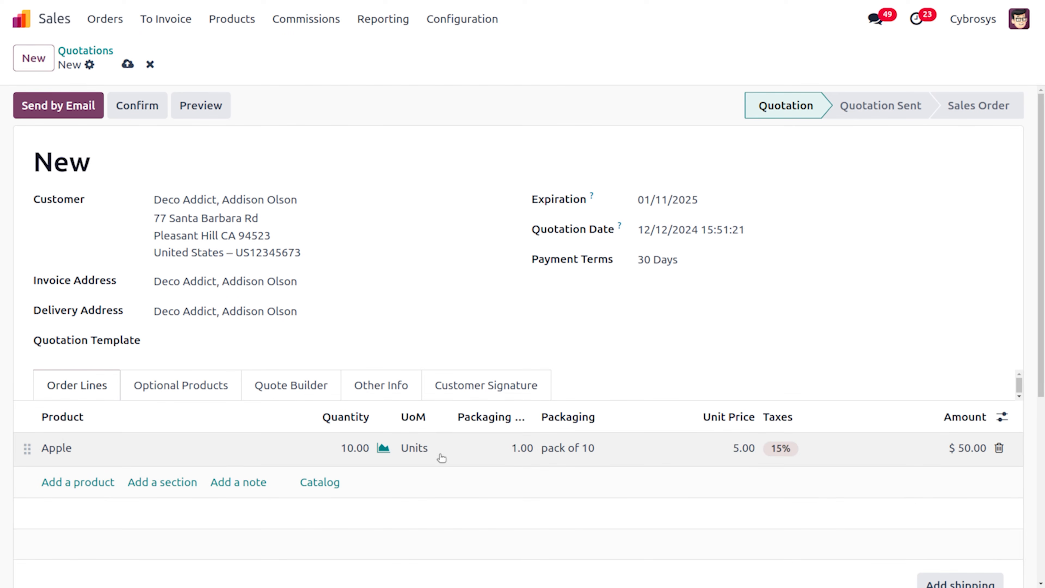
Set the Apple line's quantity to 15, then save and confirm the quotation.
{"action": "left_click", "coordinate": [354, 448]}
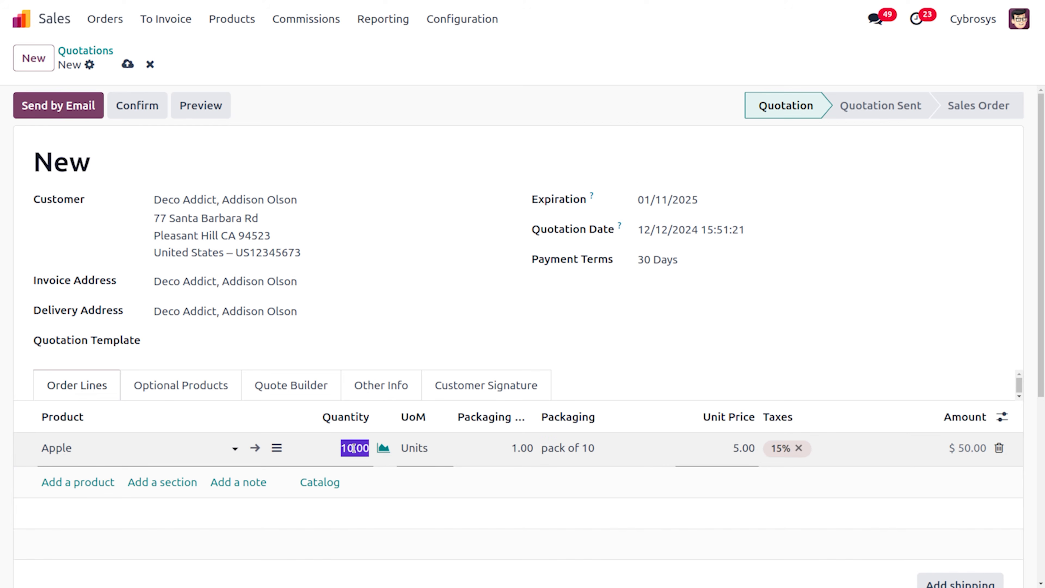
{"action": "type", "text": "15"}
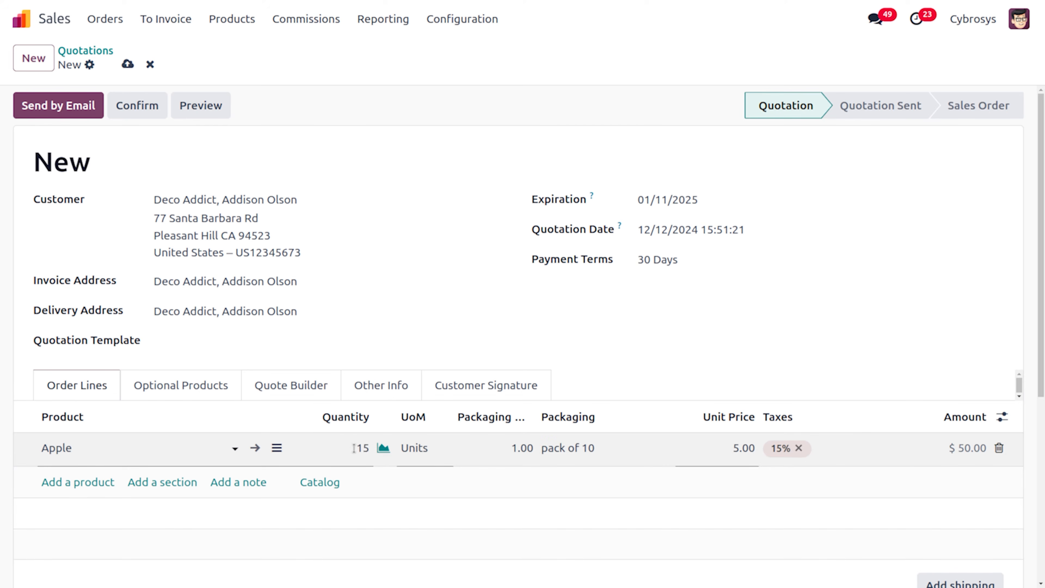
{"action": "left_click", "coordinate": [557, 119]}
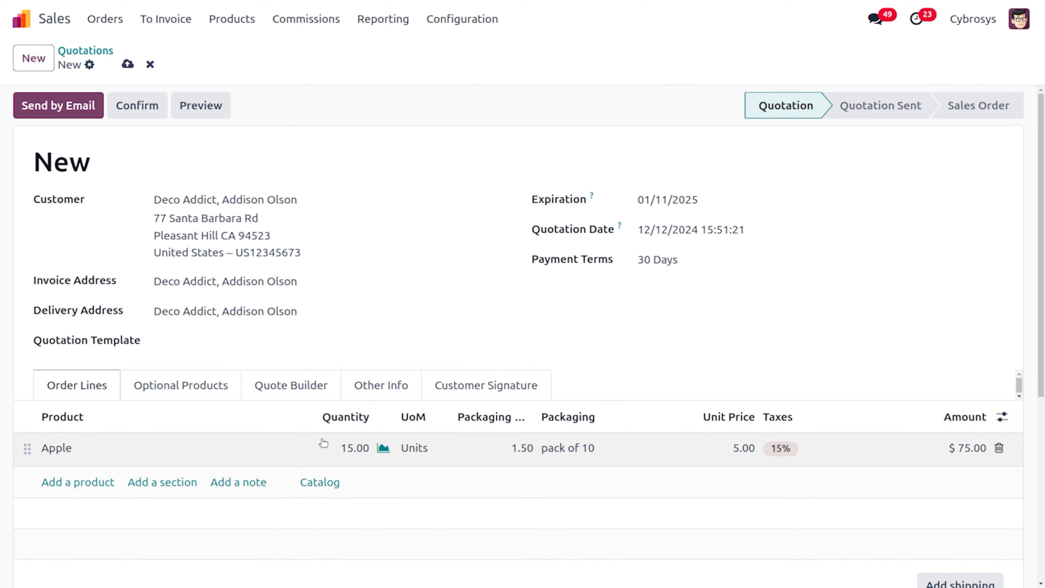
{"action": "left_click", "coordinate": [127, 64]}
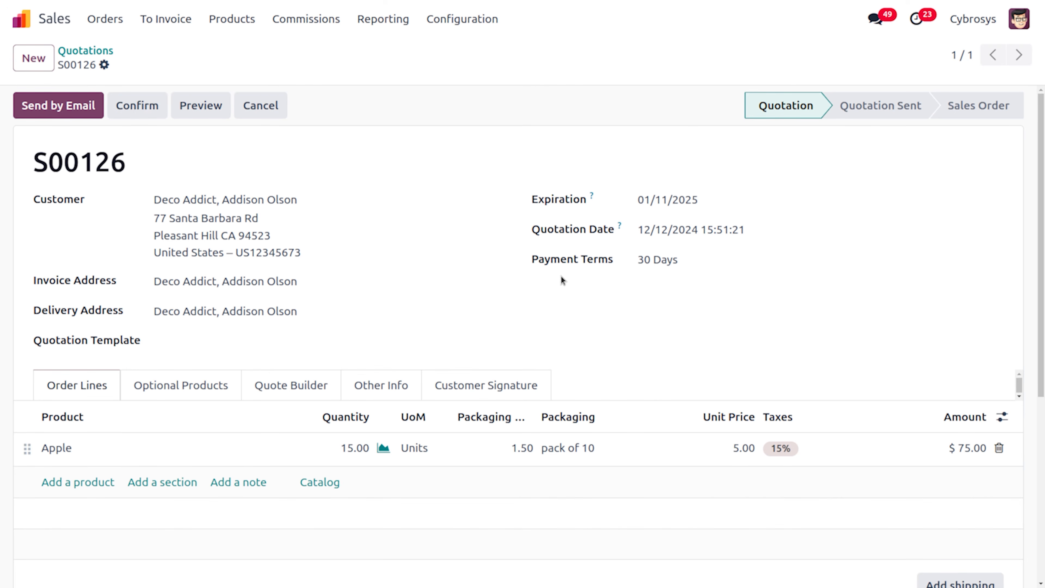
{"action": "left_click", "coordinate": [146, 106]}
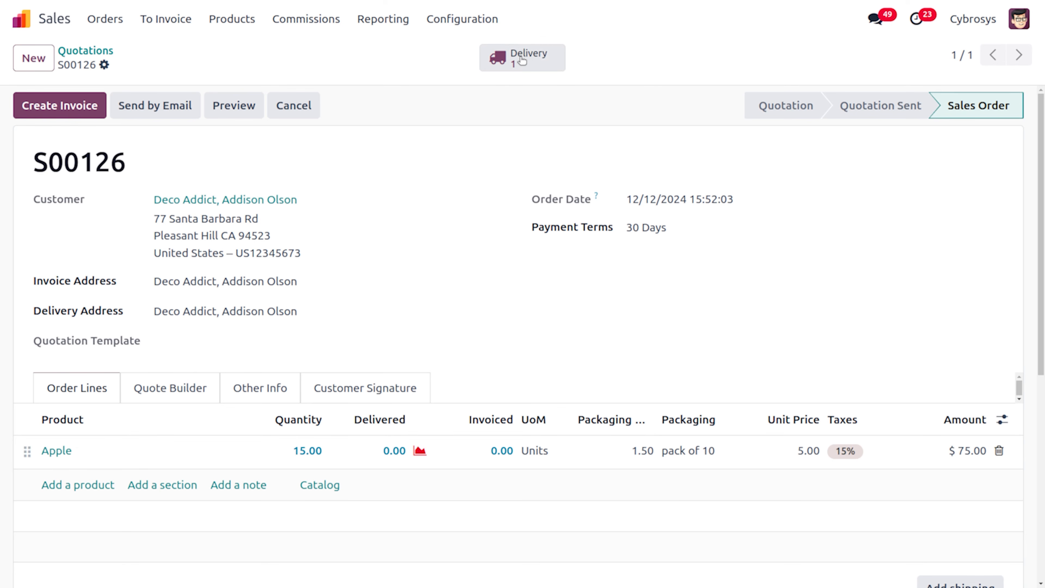
Validate the sales order's pick transfer and the delivery order that follows it.
{"action": "left_click", "coordinate": [521, 59]}
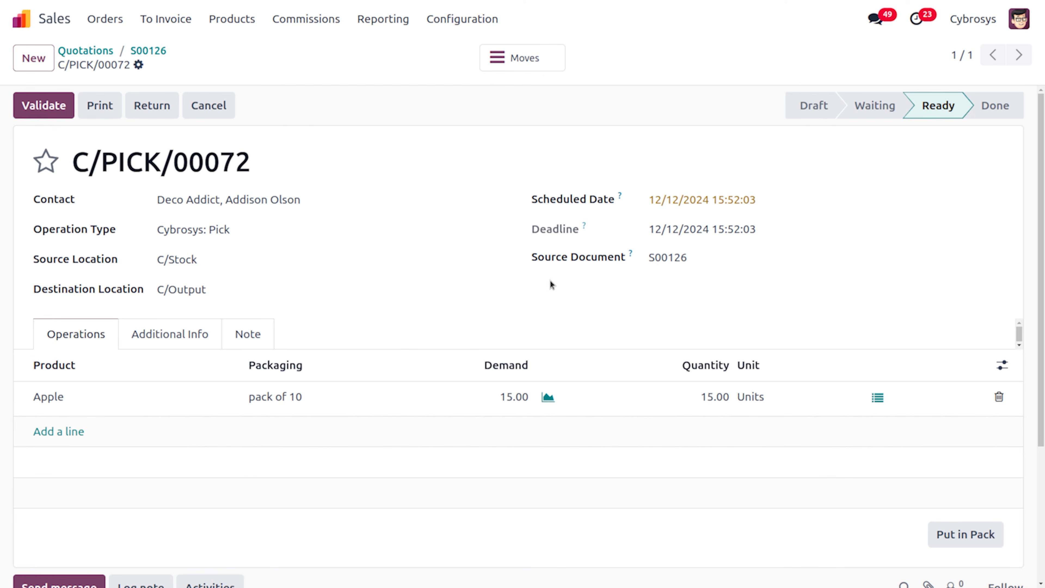
{"action": "left_click", "coordinate": [64, 106]}
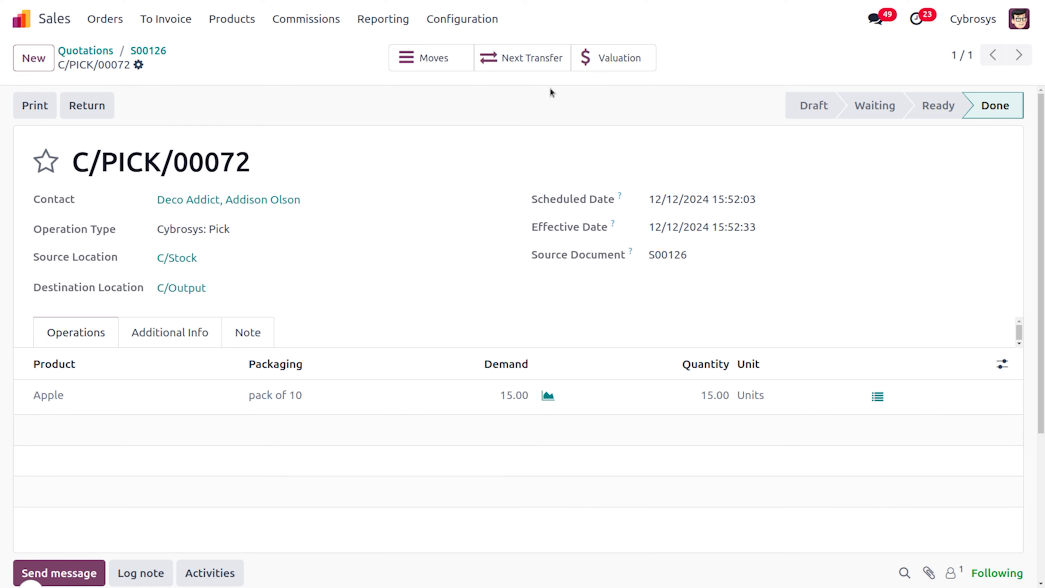
{"action": "left_click", "coordinate": [534, 65]}
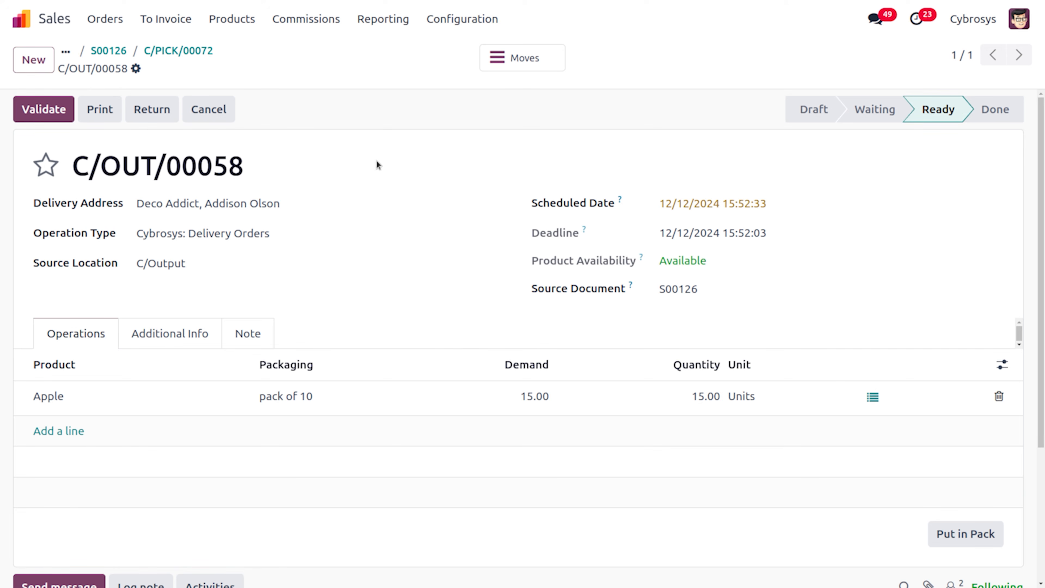
{"action": "left_click", "coordinate": [35, 117]}
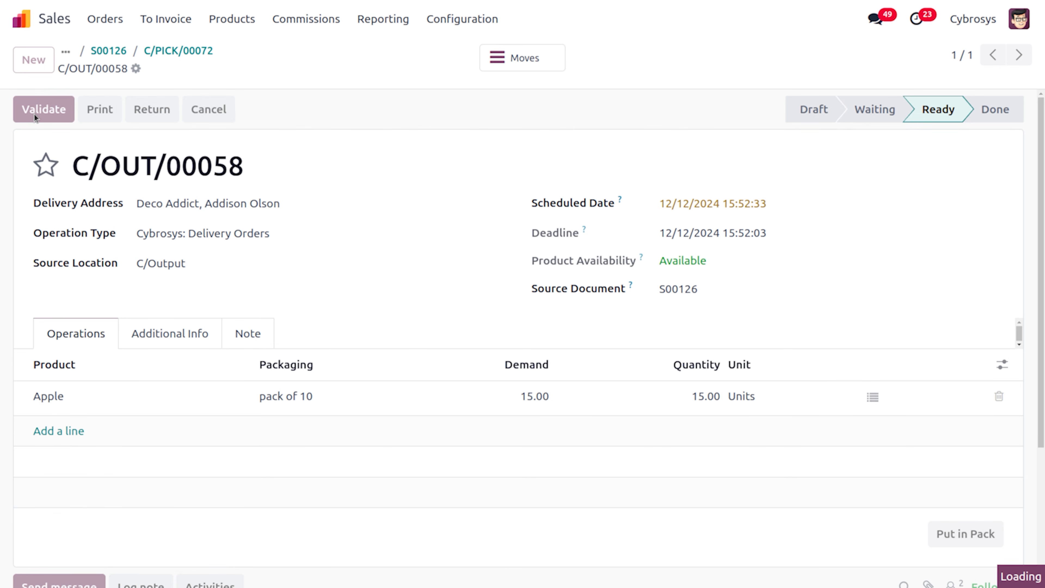